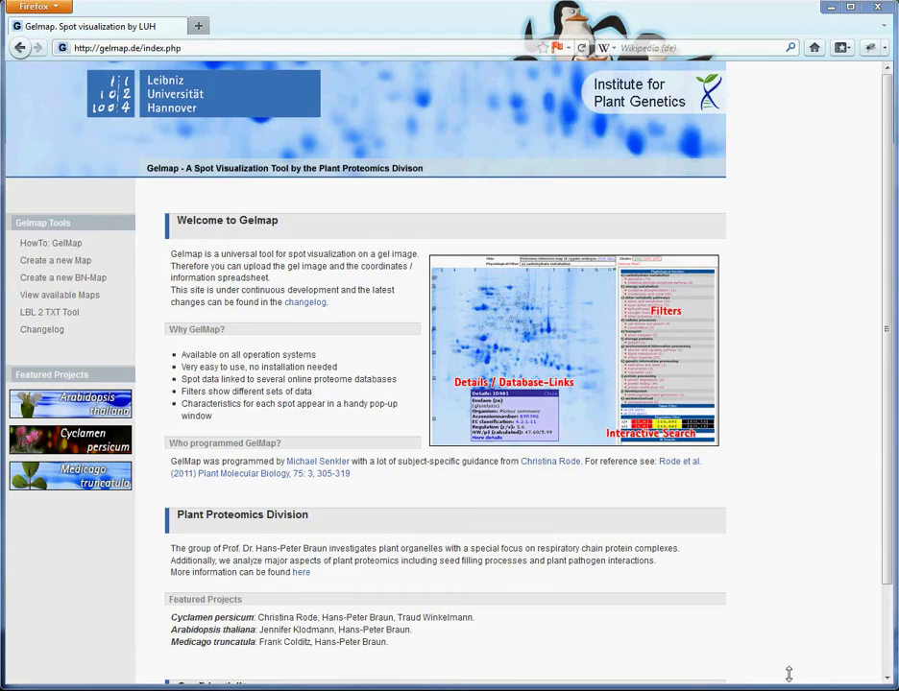
Step: Switch to the gelmap folder and preview the gel image PIC.JPG and the coordinate file Coord.txt
key("alt+Tab")
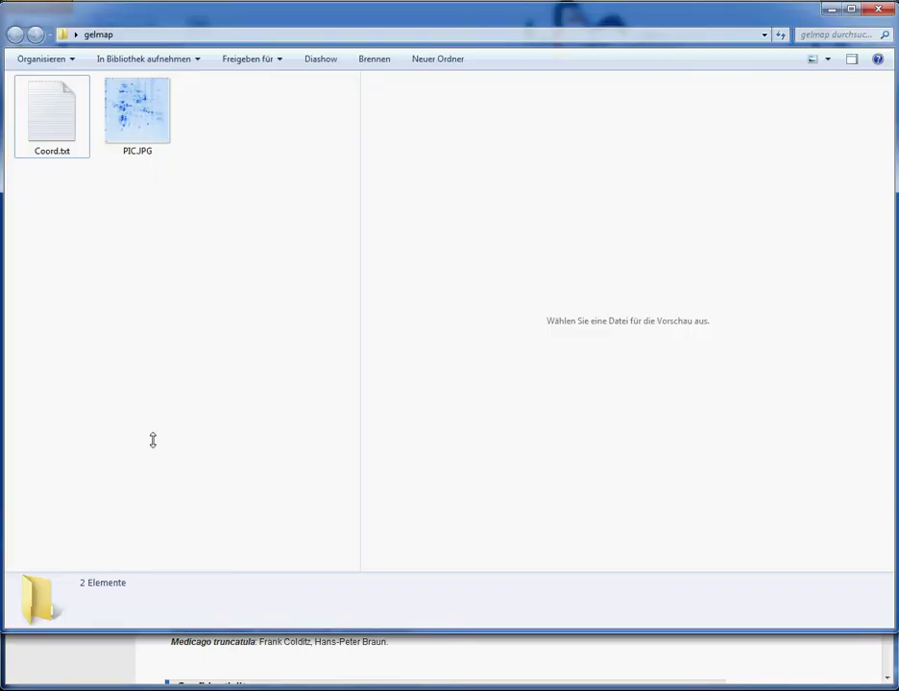
left_click(154, 131)
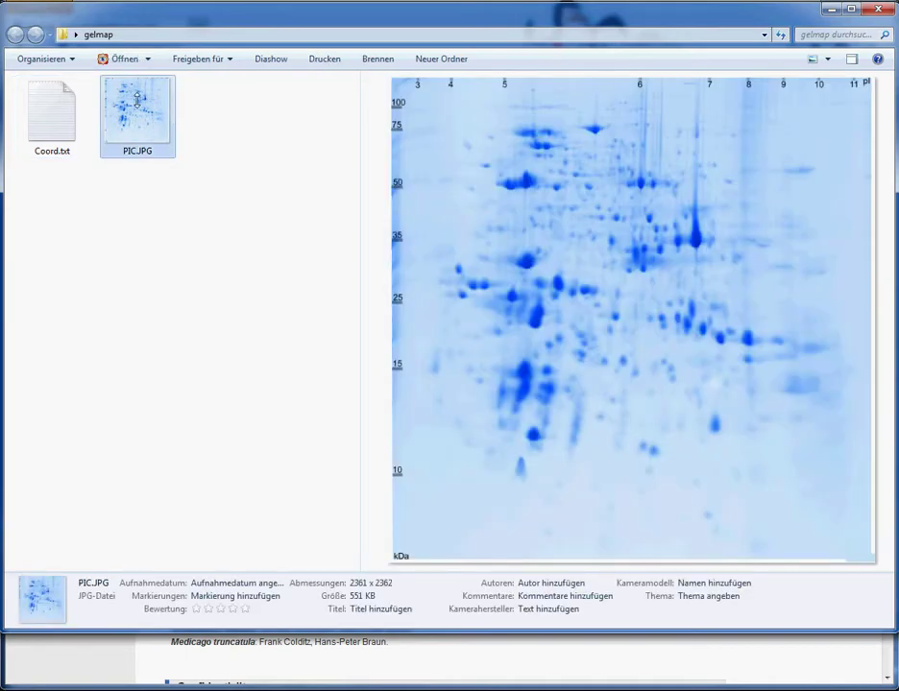
left_click(55, 125)
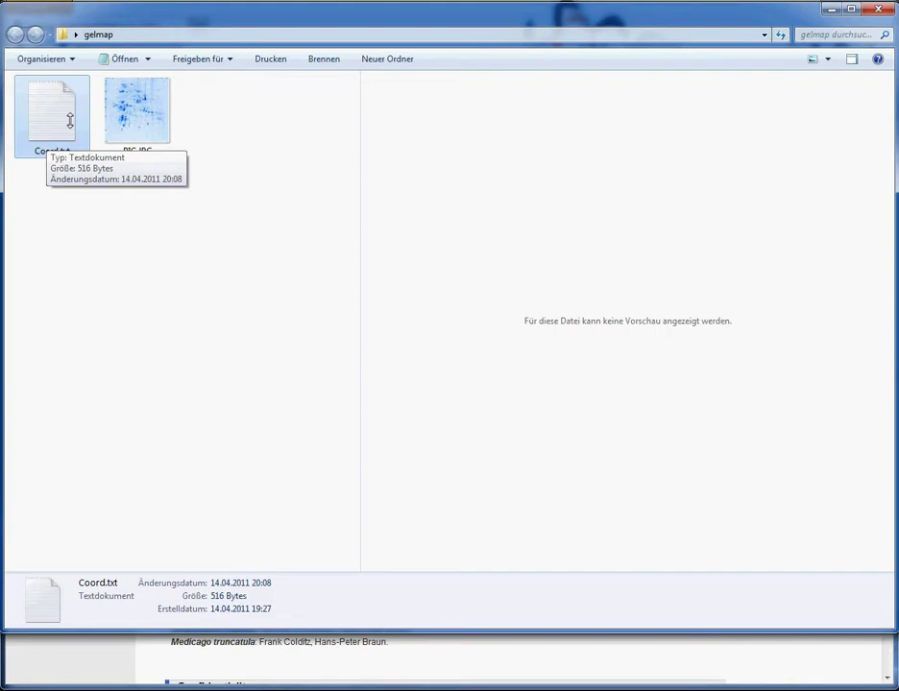
left_click(102, 230)
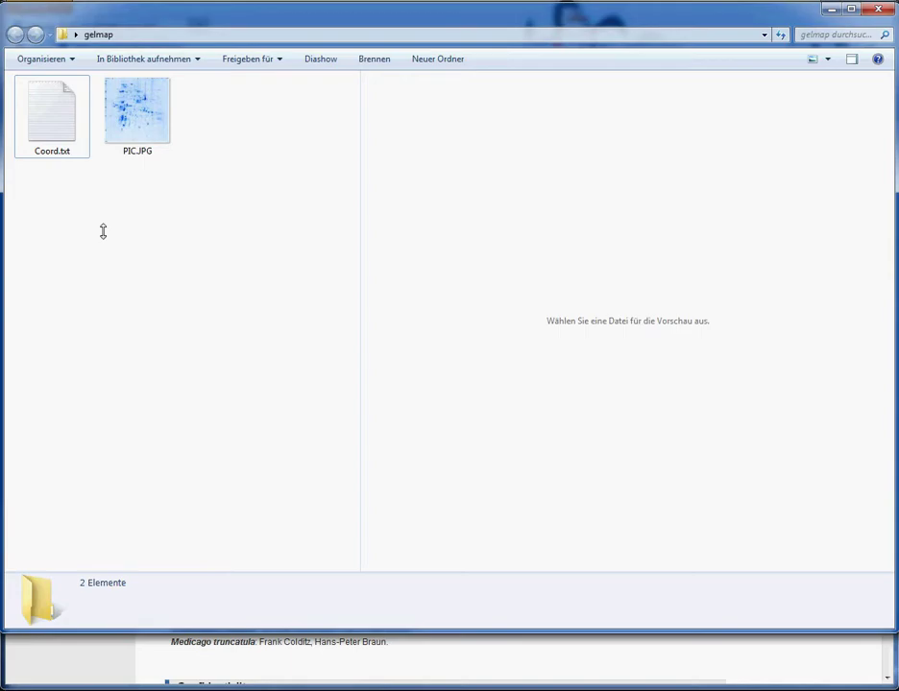
Step: Compare the spot IDs and titles in Coord.txt in Excel with the crossed spots on PIC.JPG in Paint
left_click(565, 689)
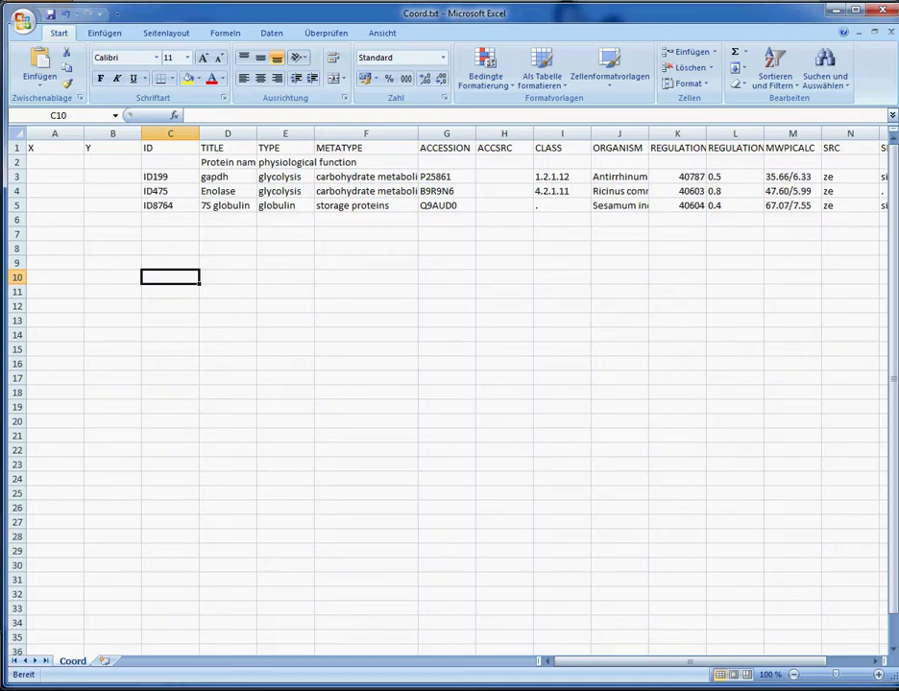
key("alt+Tab")
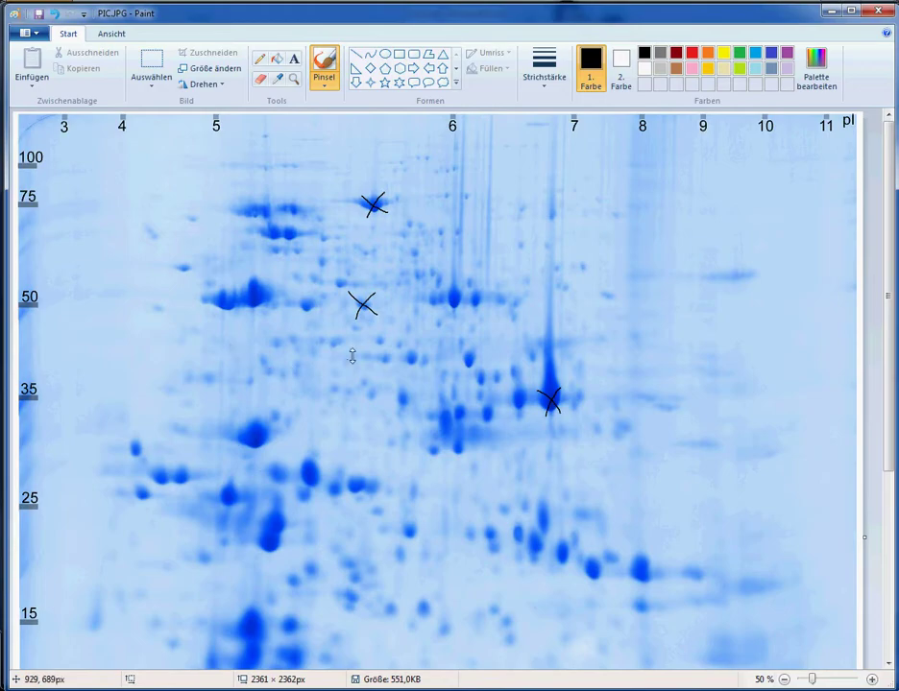
key("alt+Tab")
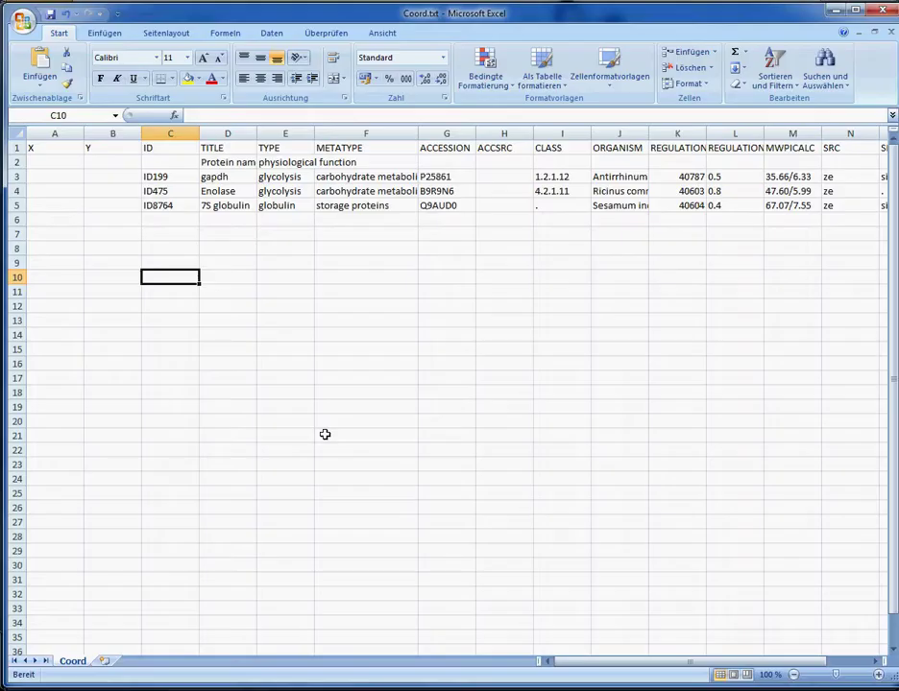
left_click_drag(161, 177, 167, 206)
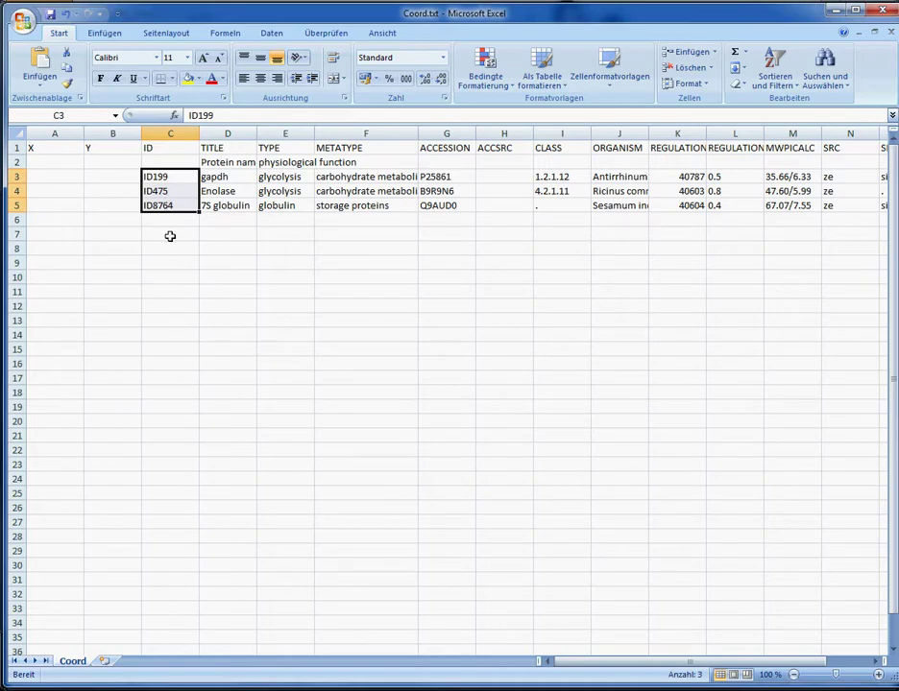
left_click(171, 234)
mouse_move(519, 685)
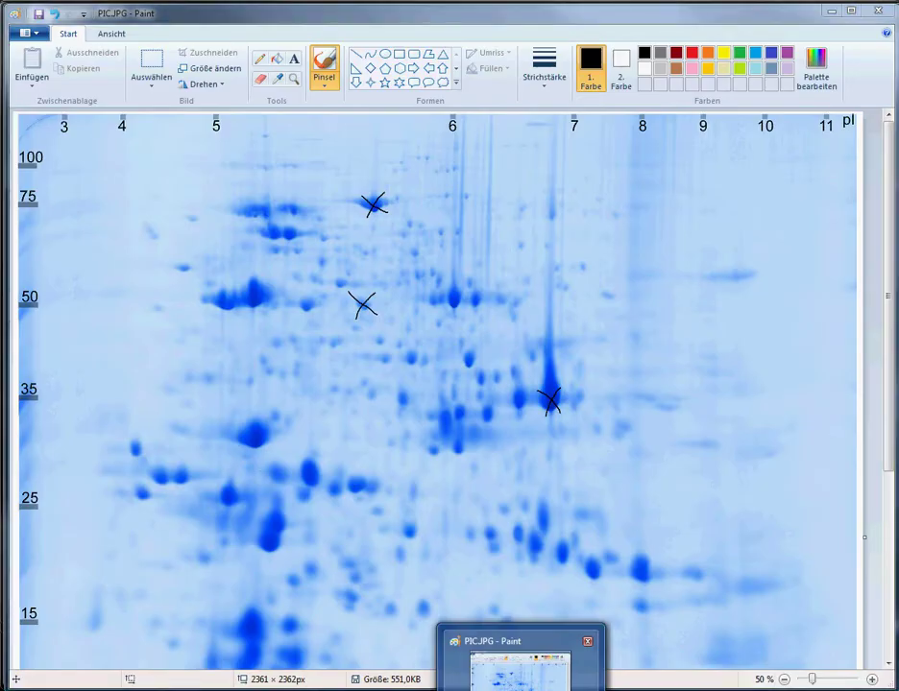
left_click(520, 672)
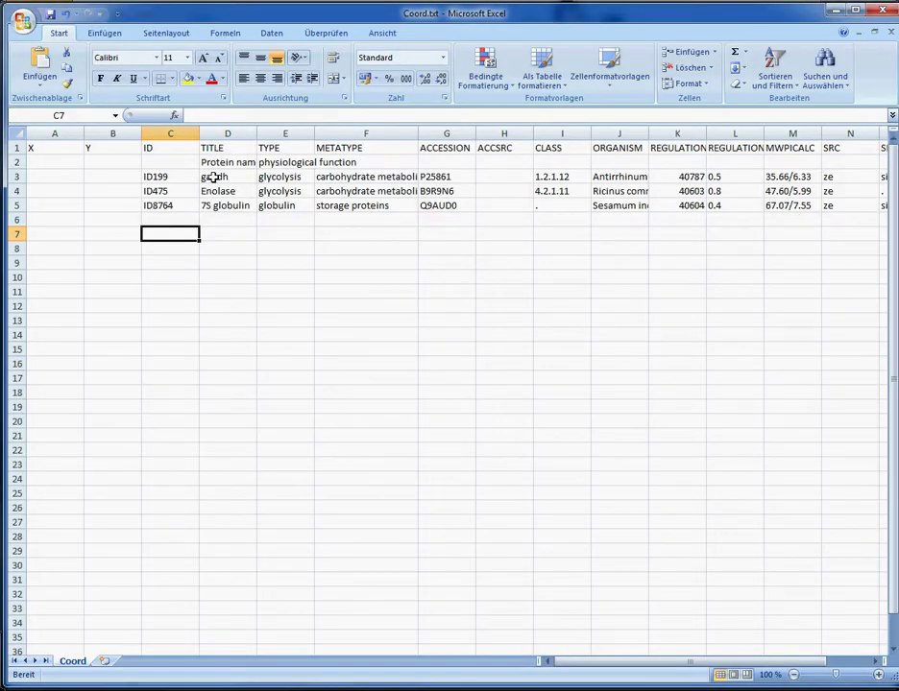
left_click(216, 176)
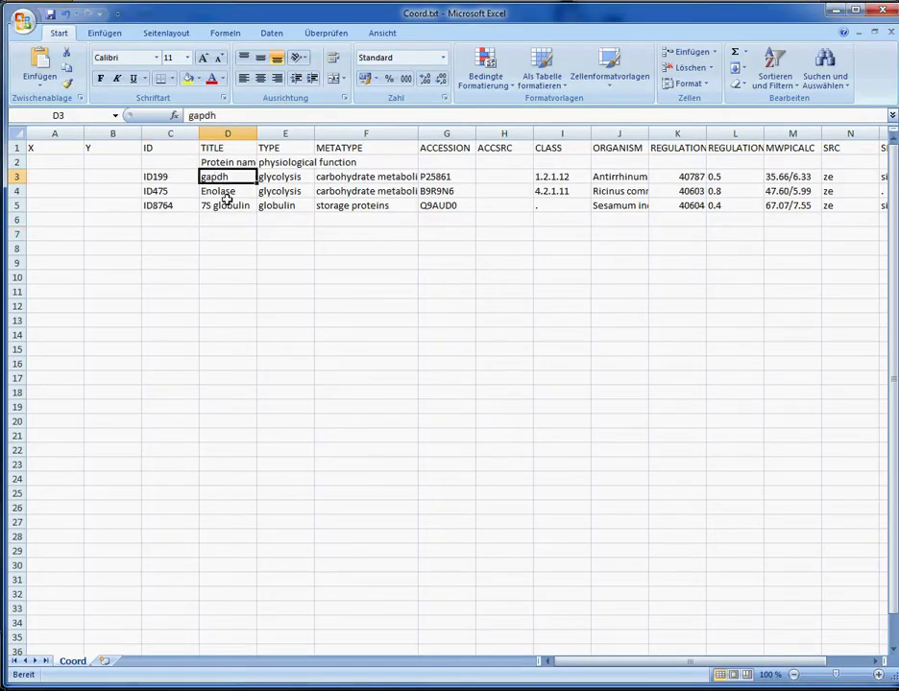
Step: Read the topmost crossed spot's pixel position in Paint and enter X 1000 and Y 260 for ID199 in Excel
left_click(461, 690)
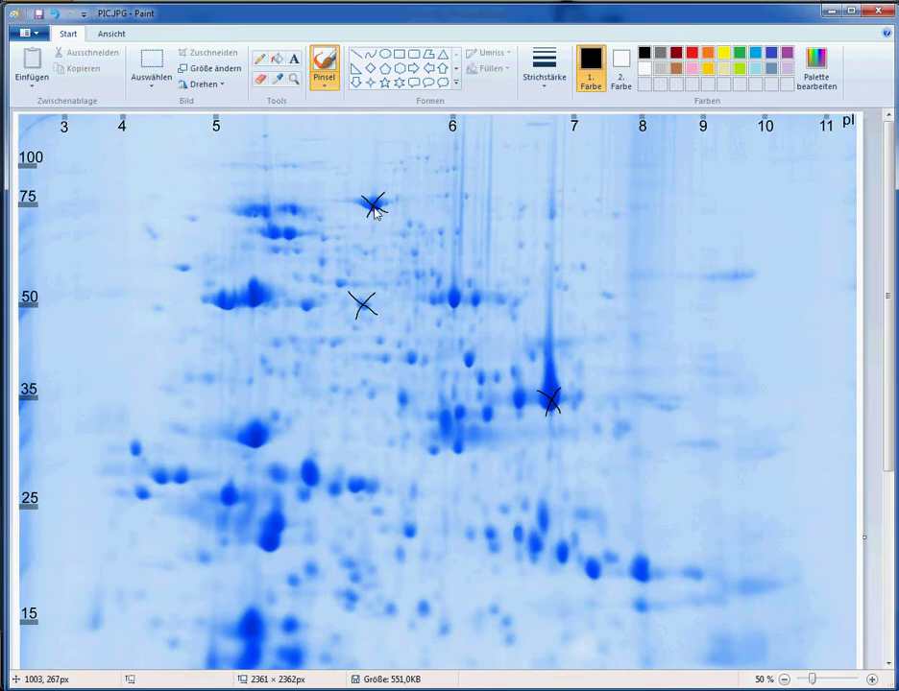
key("alt+Tab")
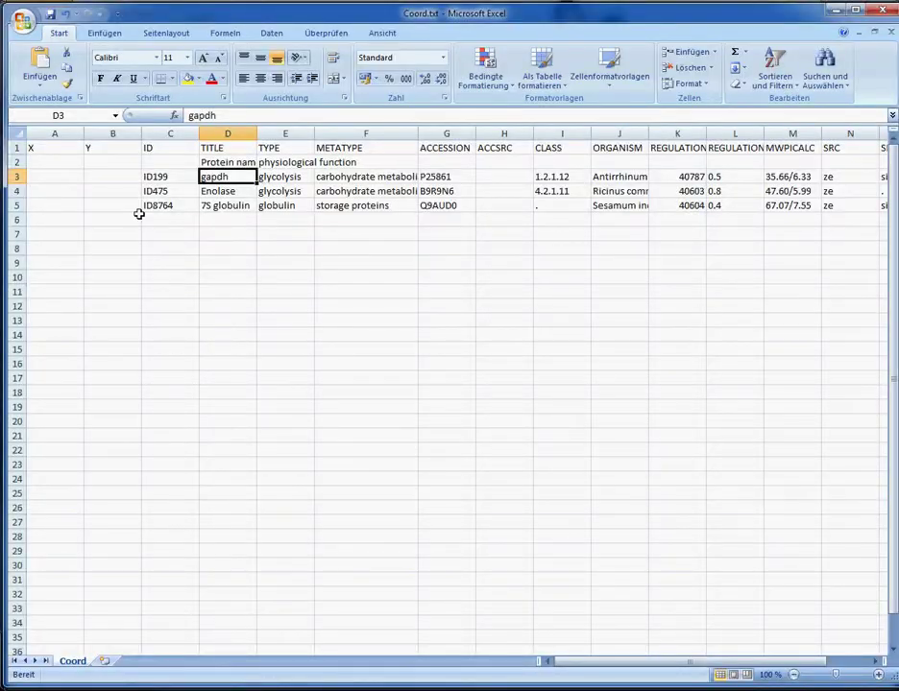
left_click(68, 180)
type("1005")
key("Return")
left_click(86, 179)
type("260")
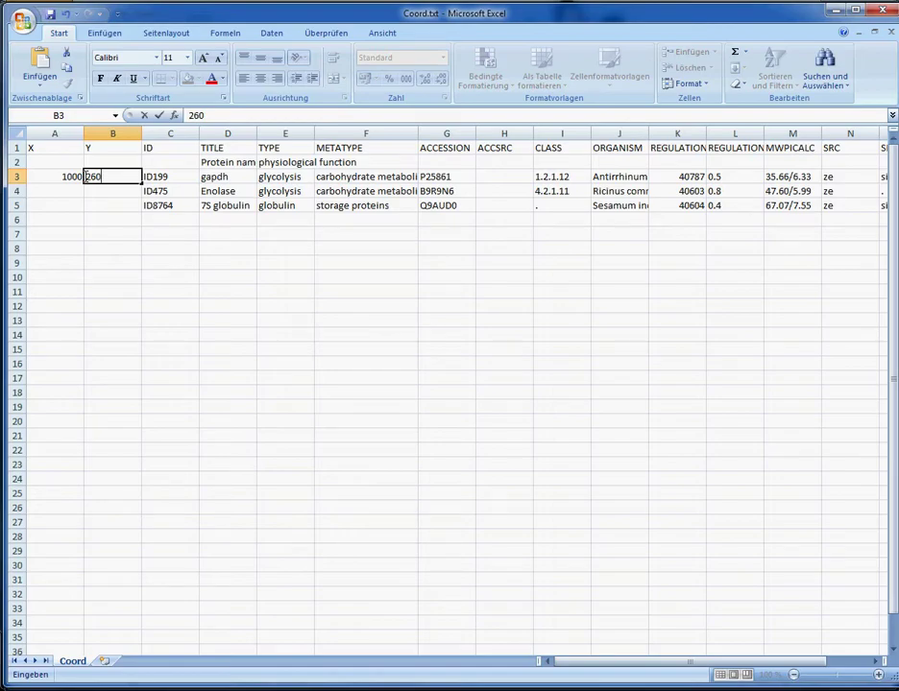
key("Return")
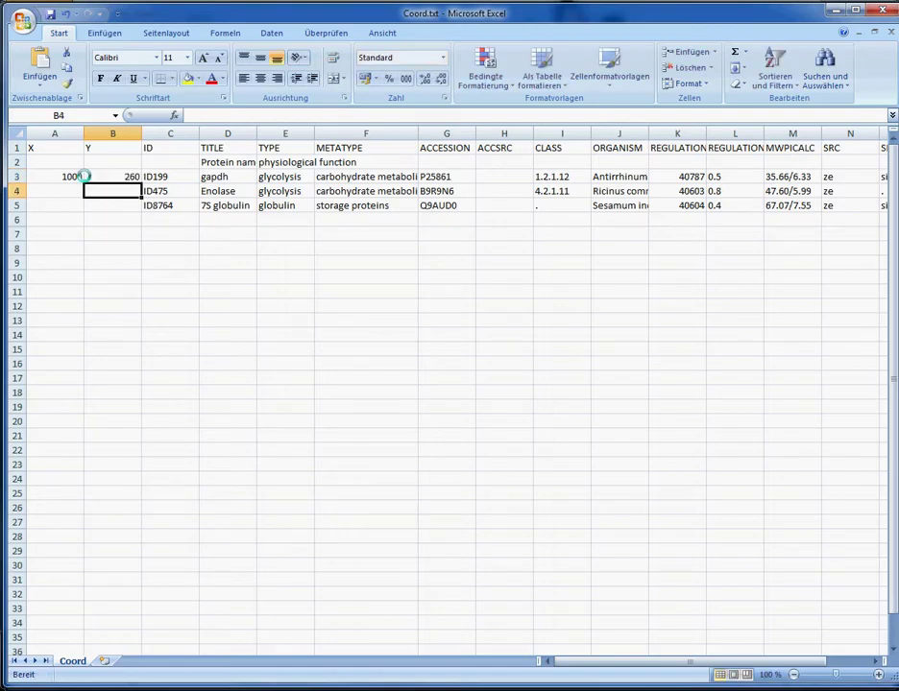
Step: Examine the spot data and the X, Y, ID, TITLE, TYPE, METATYPE, ACCESSION and ACCSRC columns of the coordinate sheet
left_click_drag(164, 176, 856, 200)
left_click(380, 282)
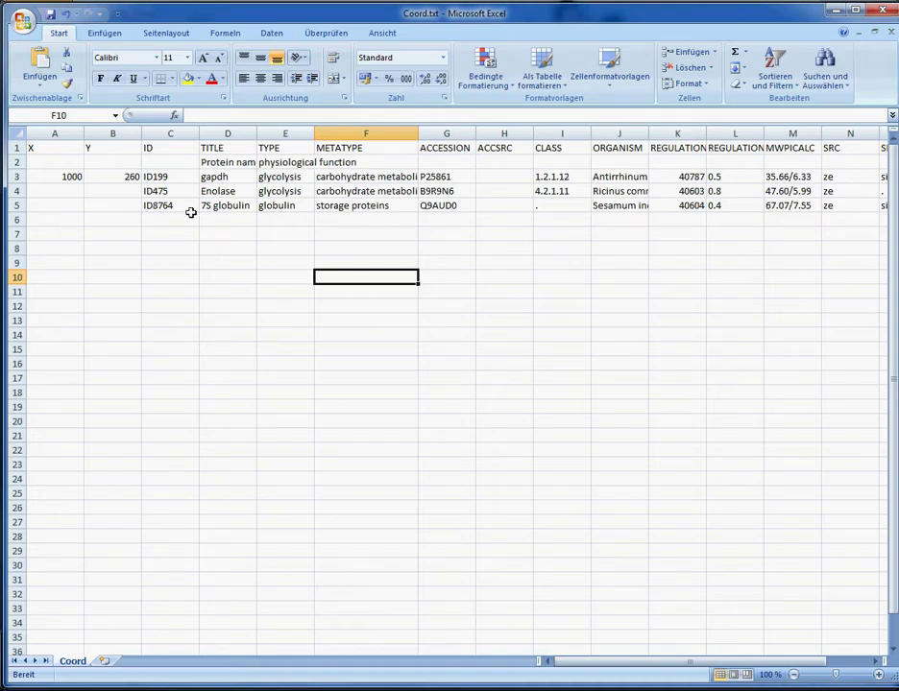
left_click_drag(37, 149, 149, 150)
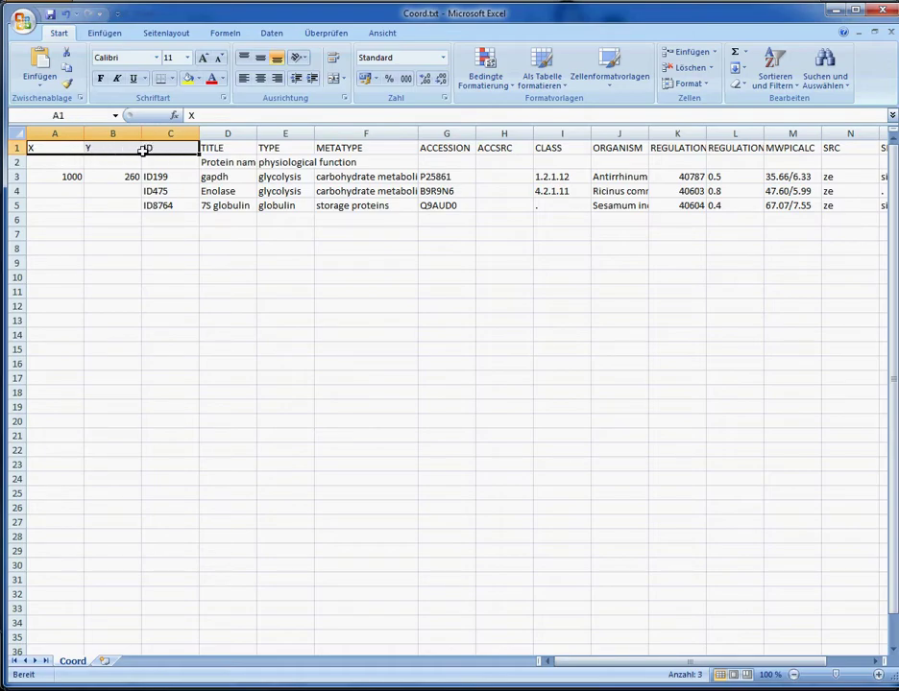
left_click(229, 133)
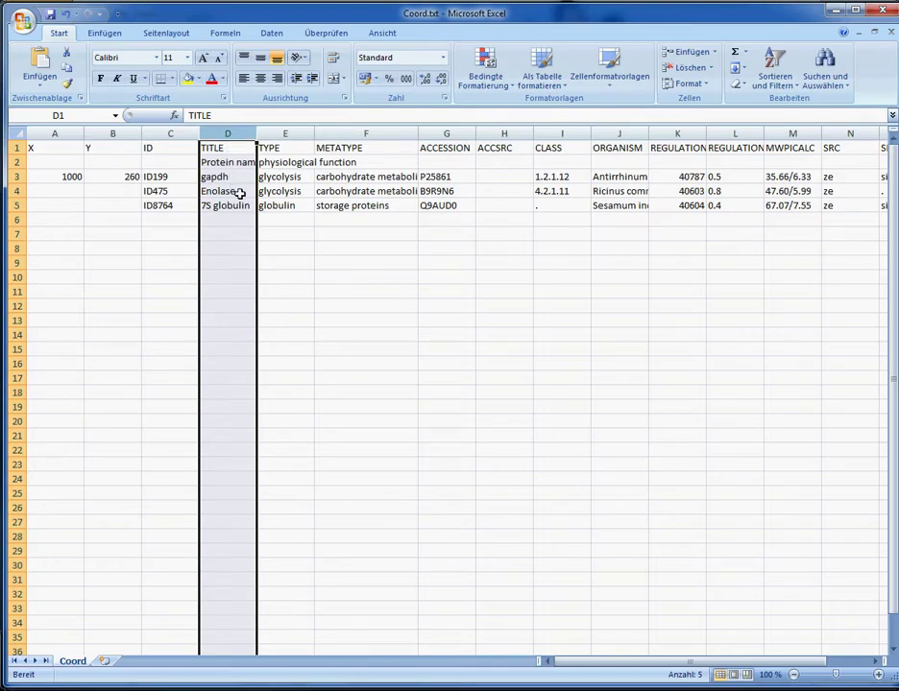
left_click(285, 134)
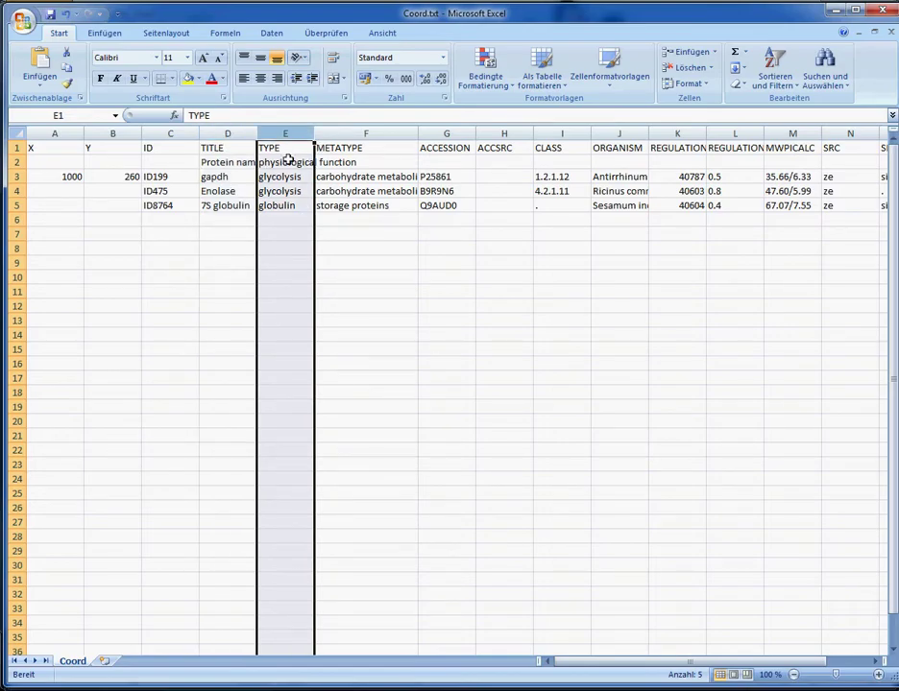
left_click(368, 133)
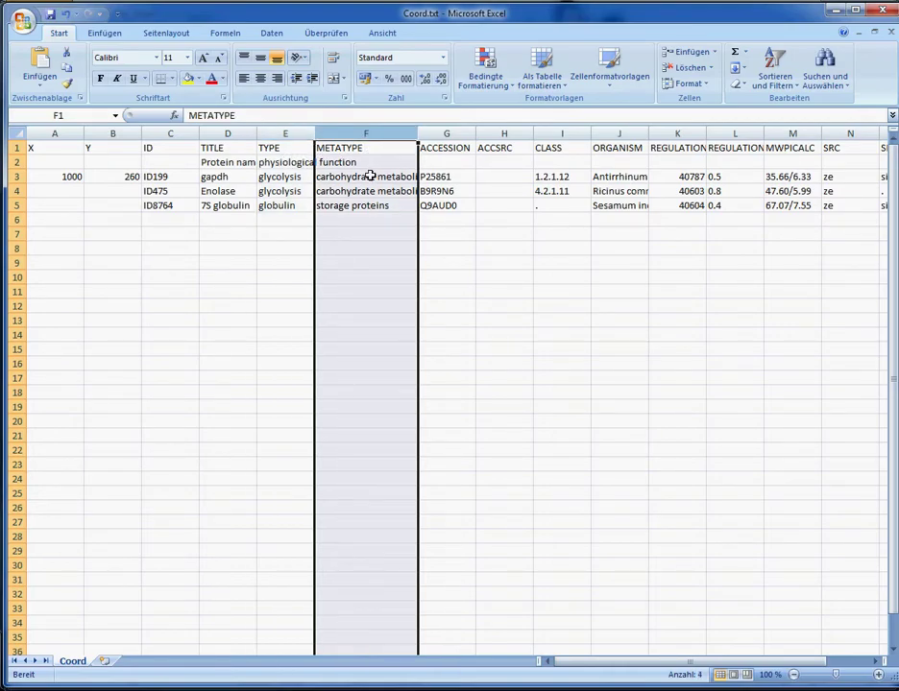
left_click(444, 133)
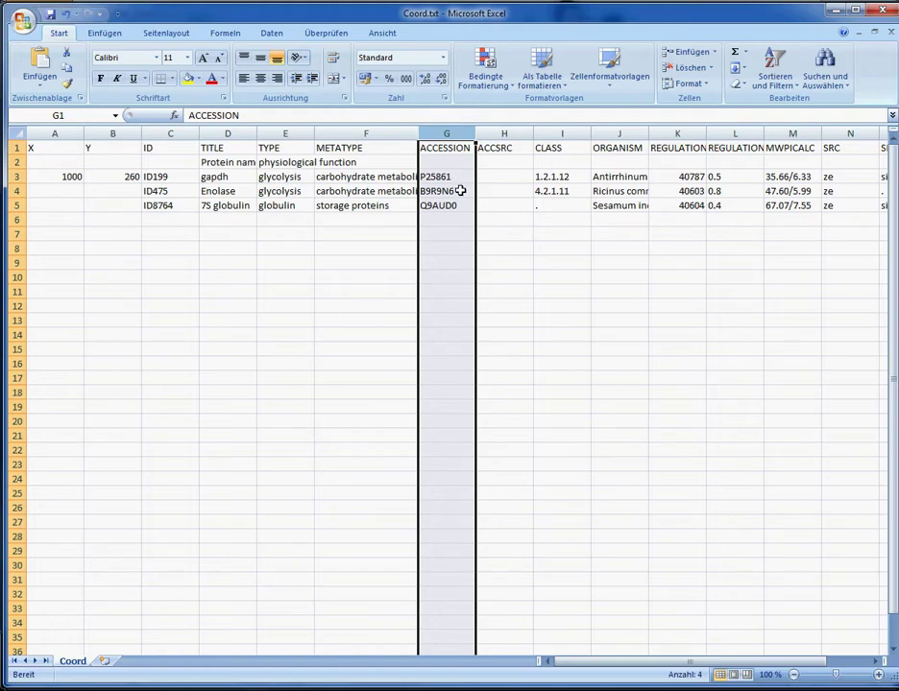
left_click(502, 134)
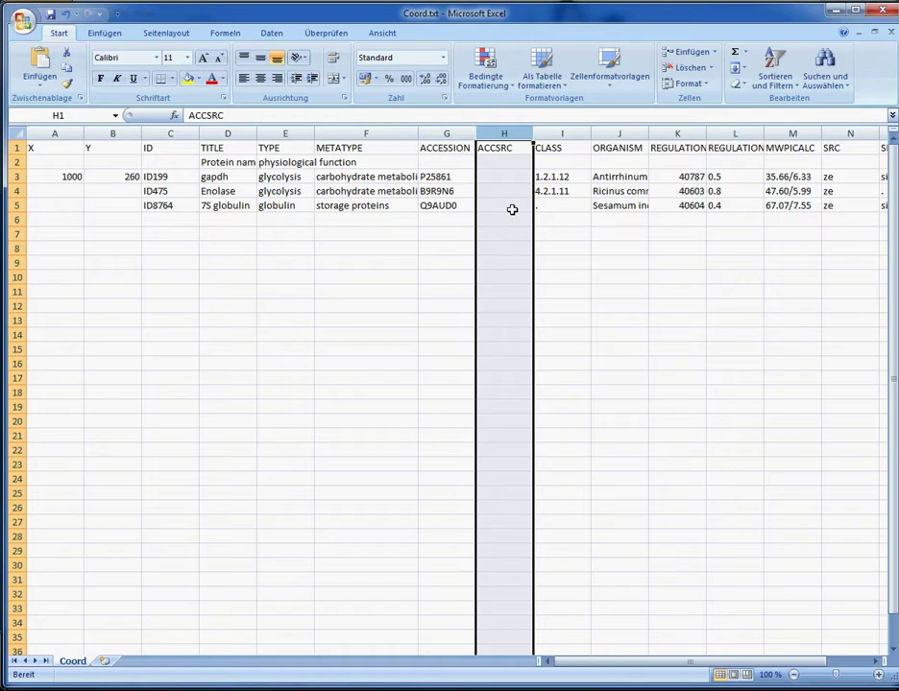
left_click(420, 250)
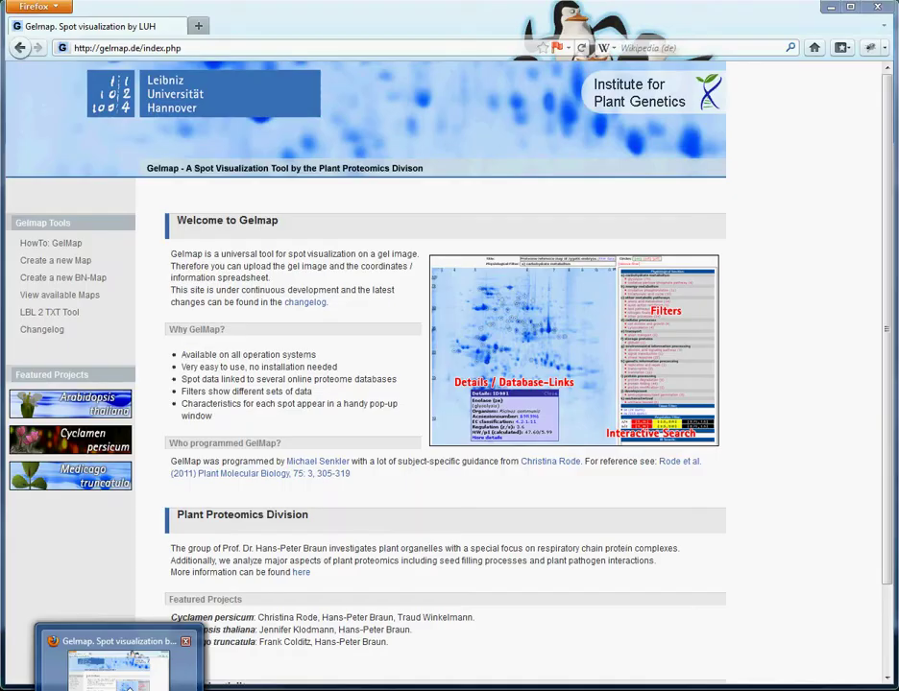
Step: Switch to Firefox, open the GelMap how-to page and review the list of optional coordinate file columns
left_click(113, 675)
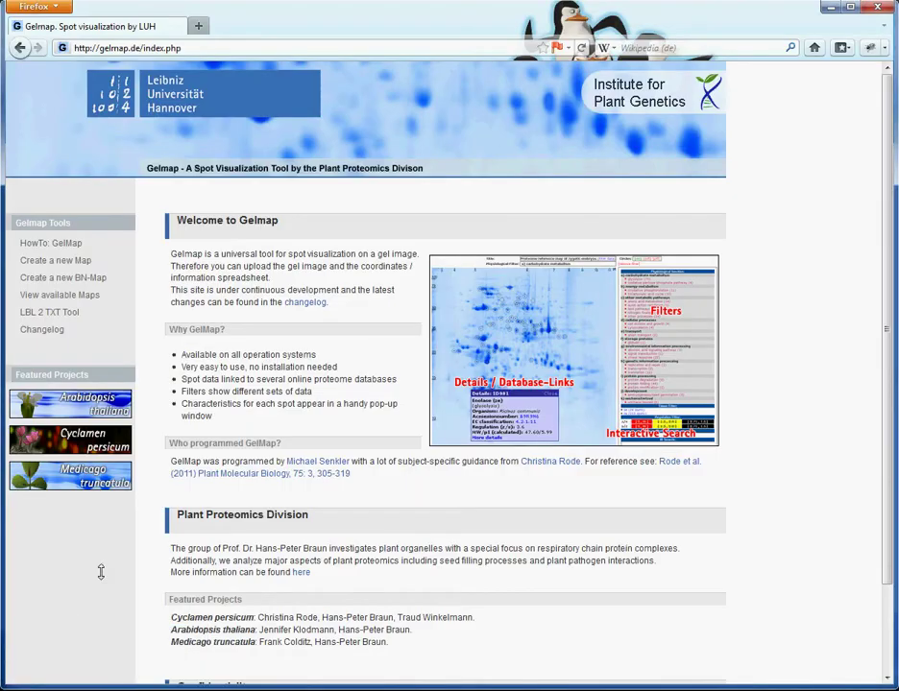
left_click(66, 243)
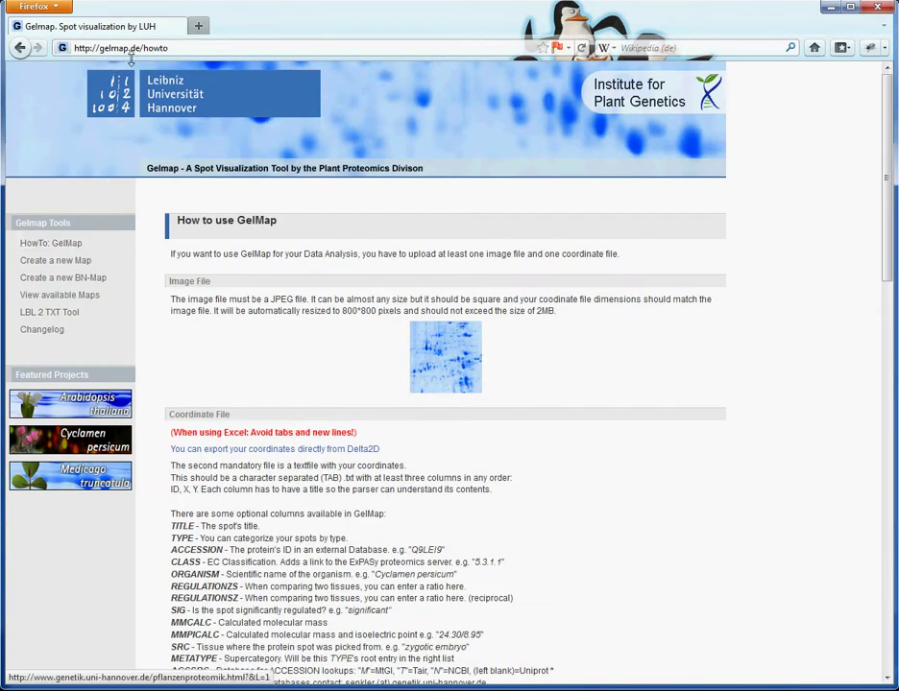
scroll(178, 422, "down", 2)
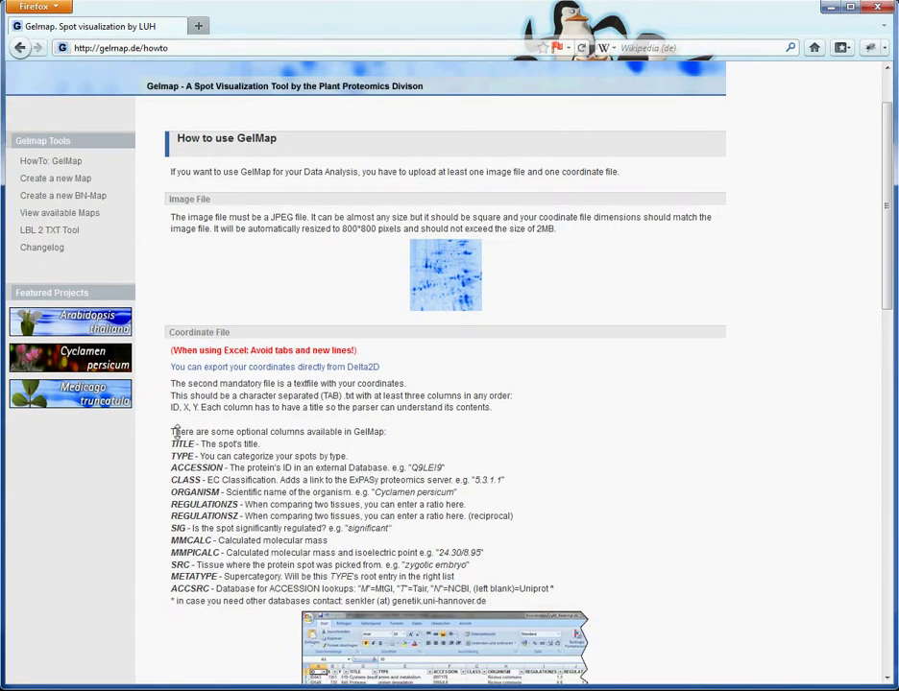
left_click_drag(173, 440, 521, 595)
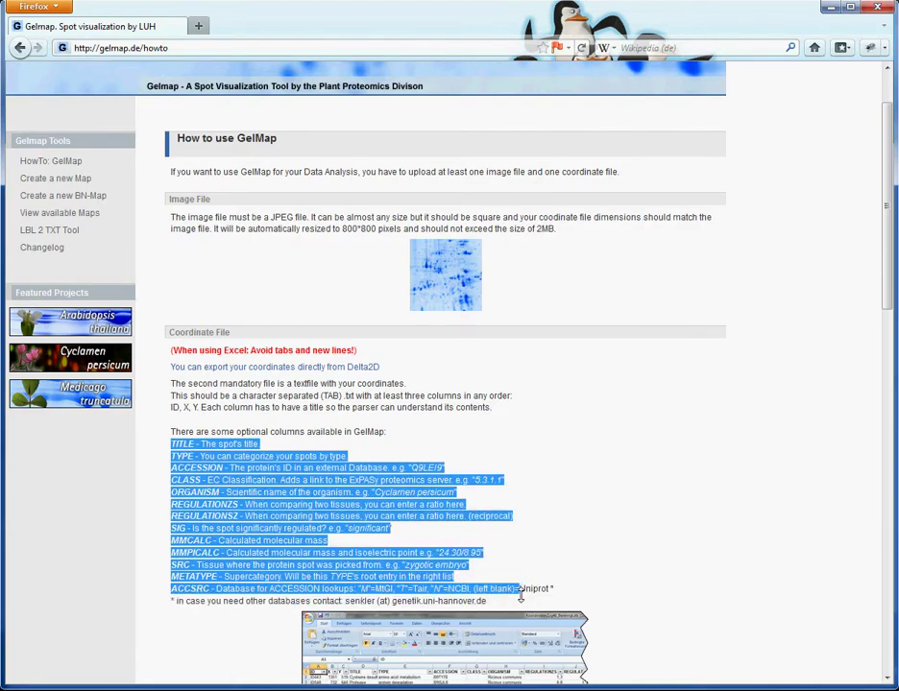
left_click(520, 595)
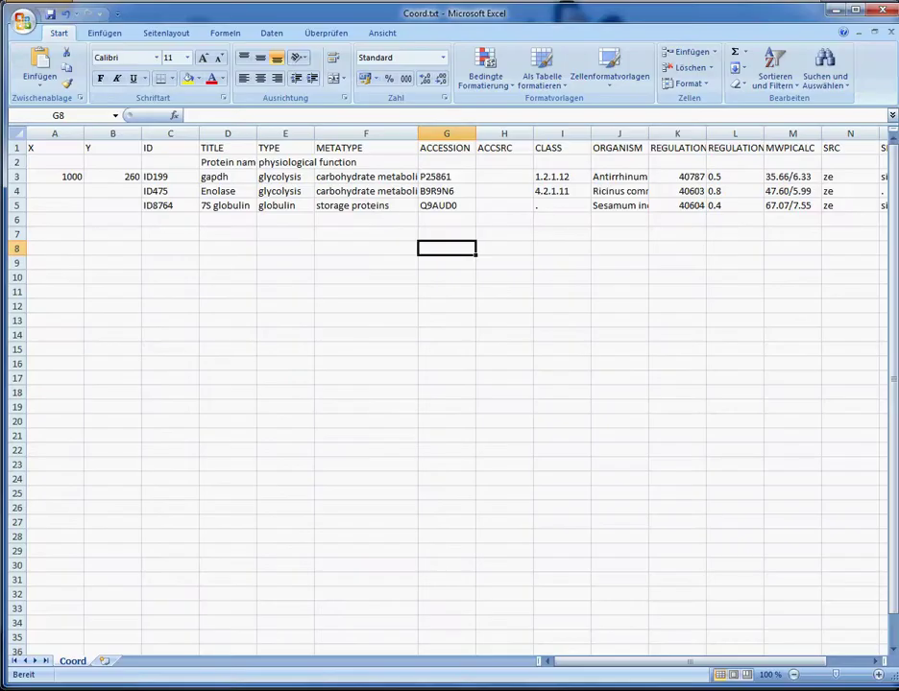
Step: Switch back to Coord.txt in Excel and examine the row 2 labels under TITLE and TYPE
left_click(12, 162)
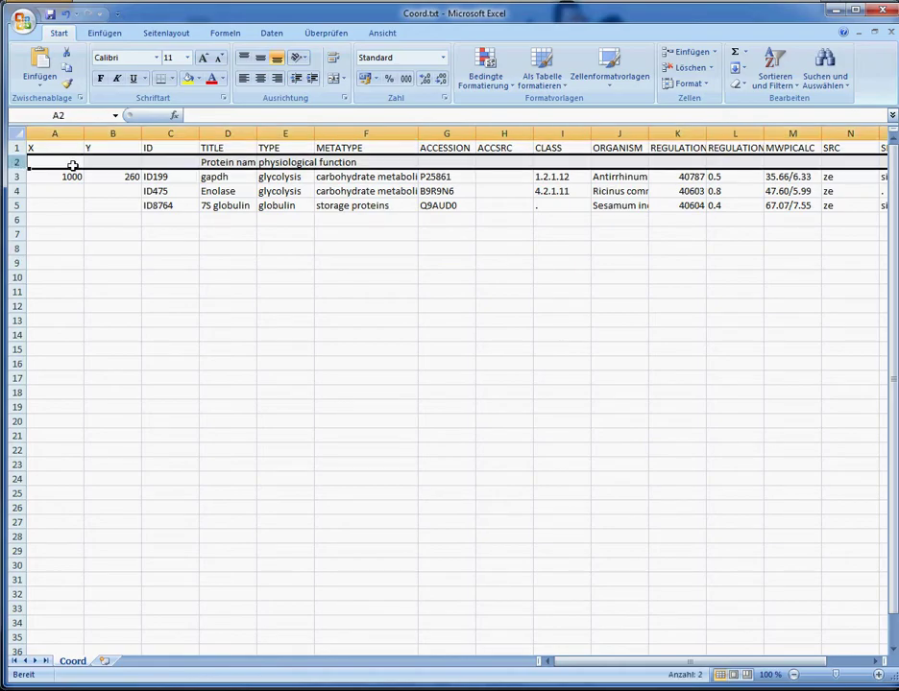
left_click(251, 162)
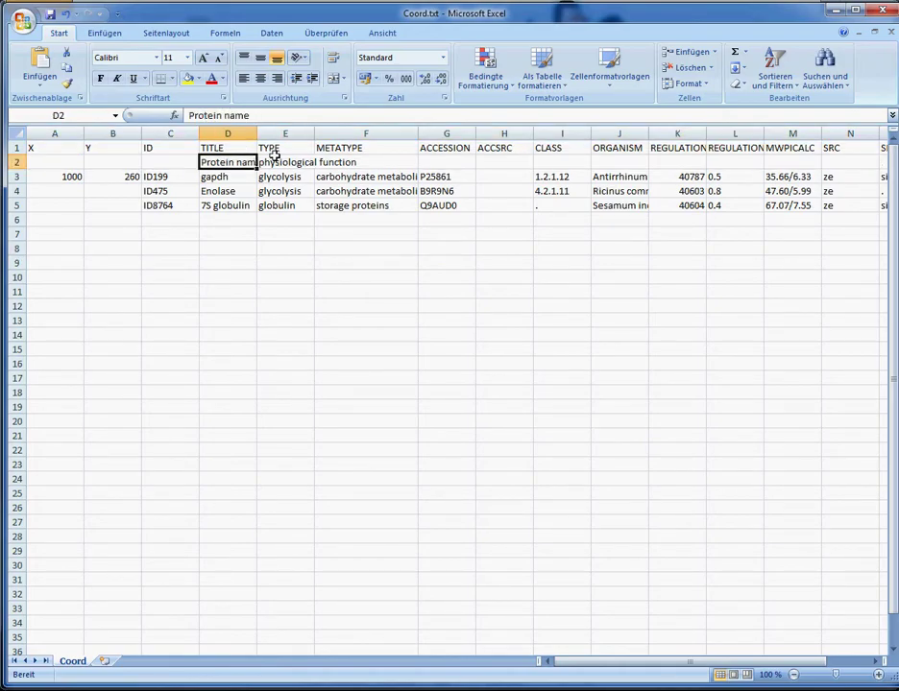
left_click(279, 162)
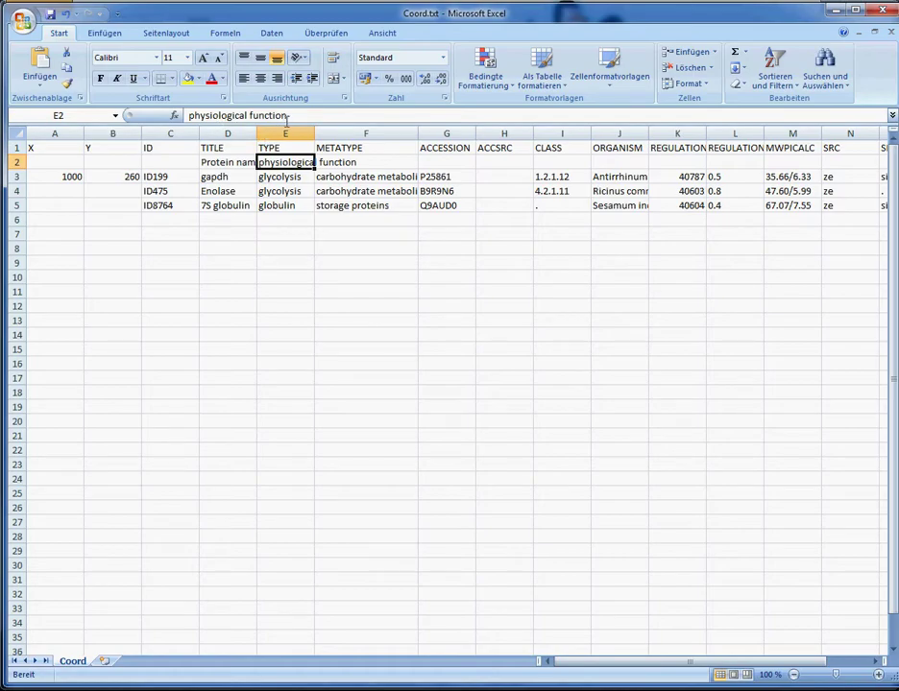
left_click(303, 232)
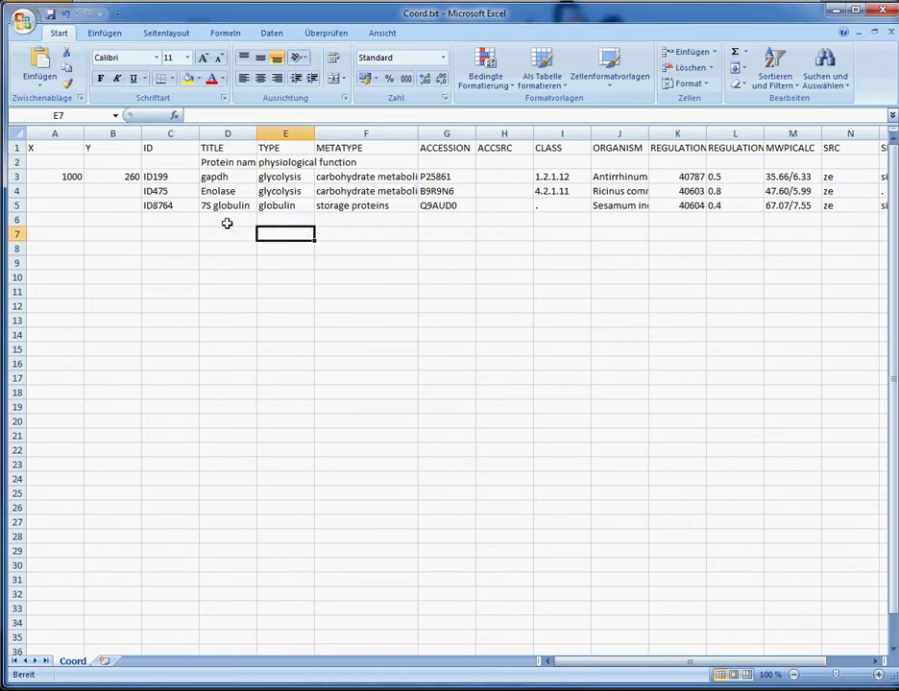
Step: Read the middle crossed spot's pixel position in Paint and enter X 975 and Y 540 for ID475 in Excel
left_click(75, 189)
key("alt+Tab")
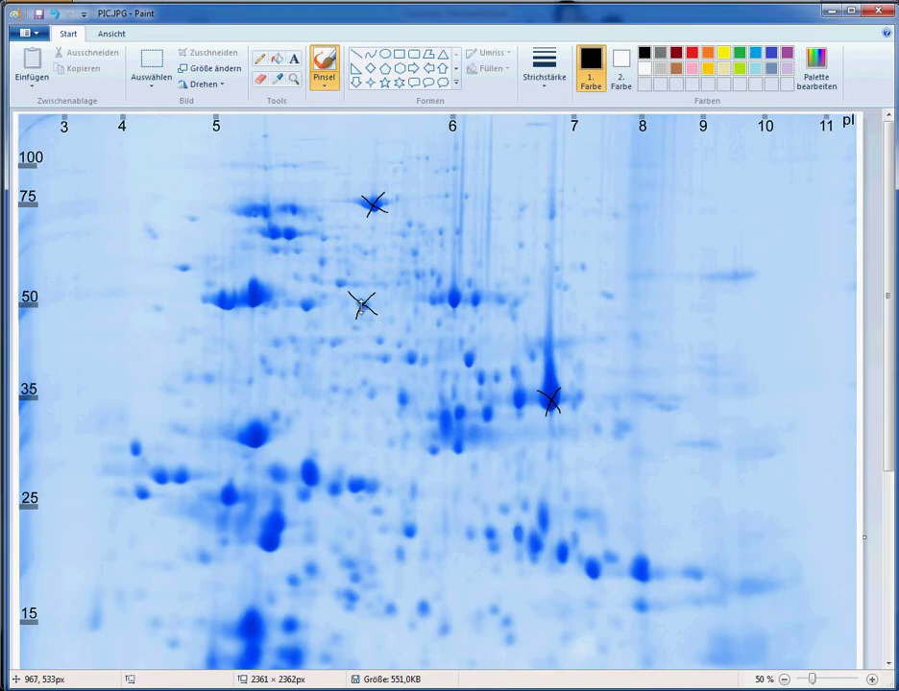
key("alt+Tab")
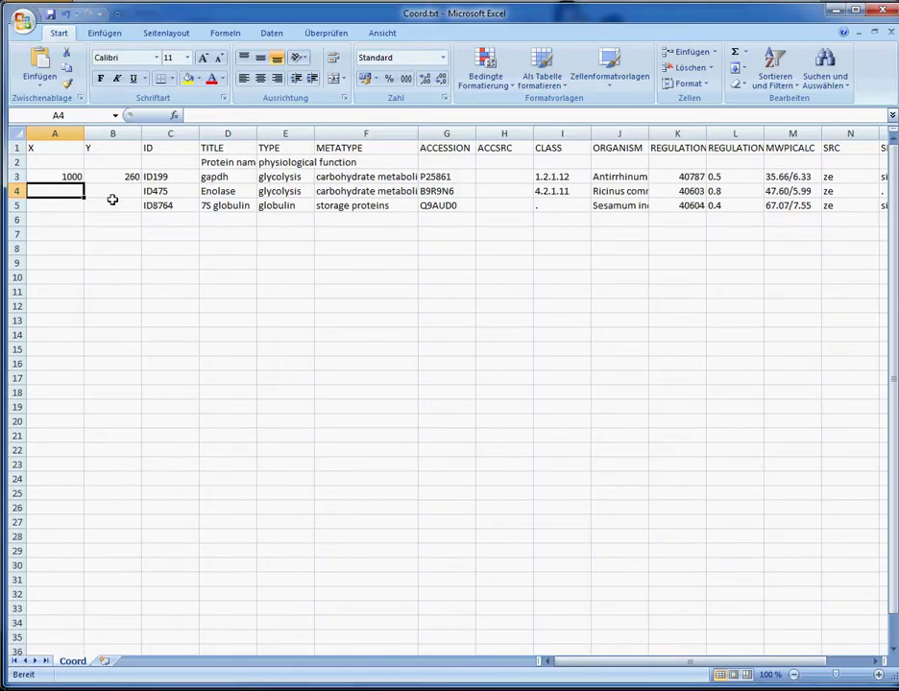
type("975")
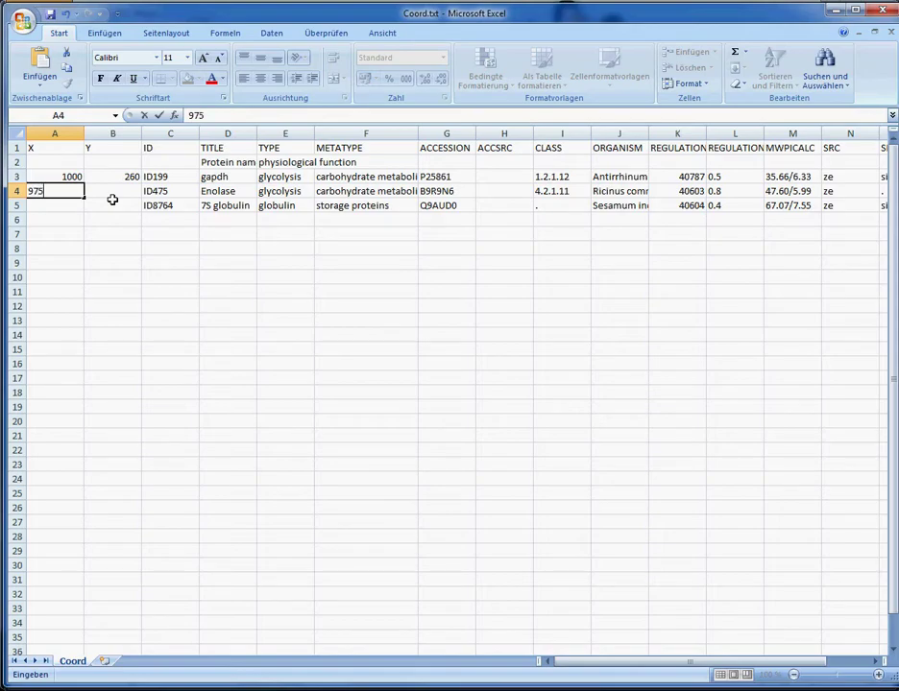
key("Return")
left_click(112, 195)
type("540")
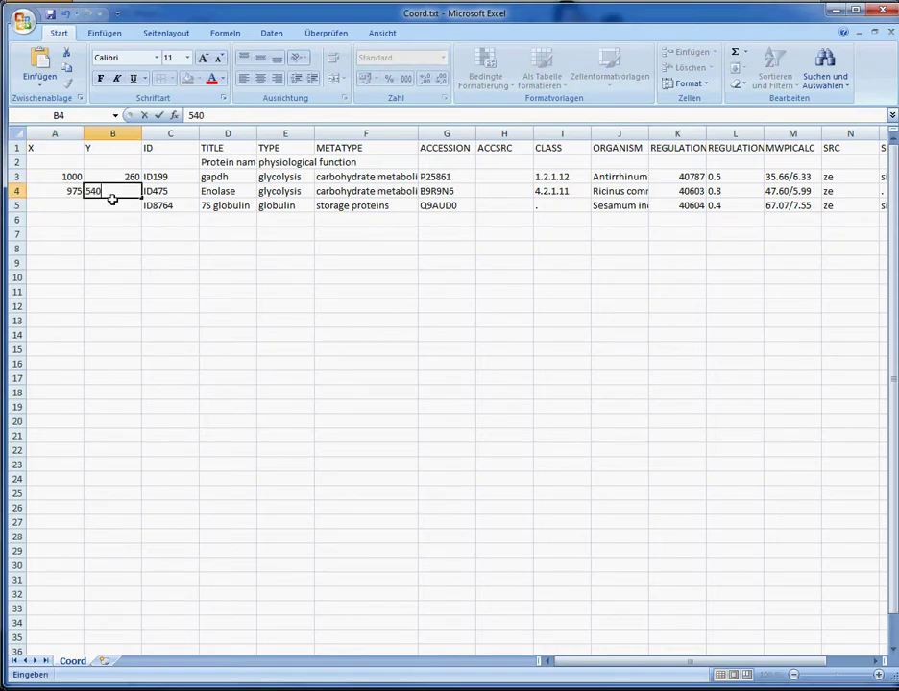
key("Return")
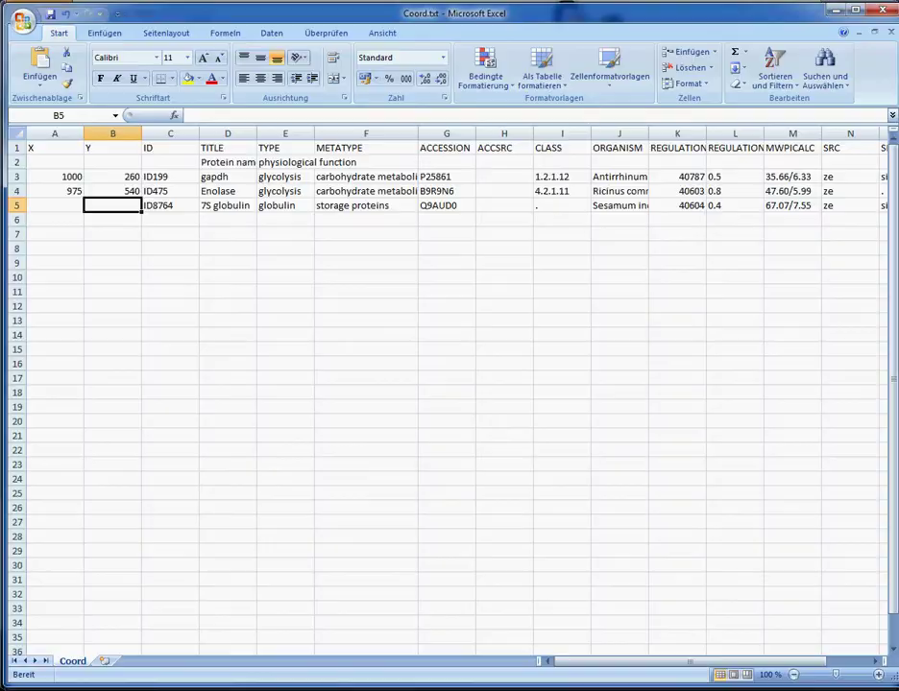
Step: Read the lowest crossed spot's pixel position in Paint and enter X 1490 and Y 802 for ID8764 in Excel
key("alt+Tab")
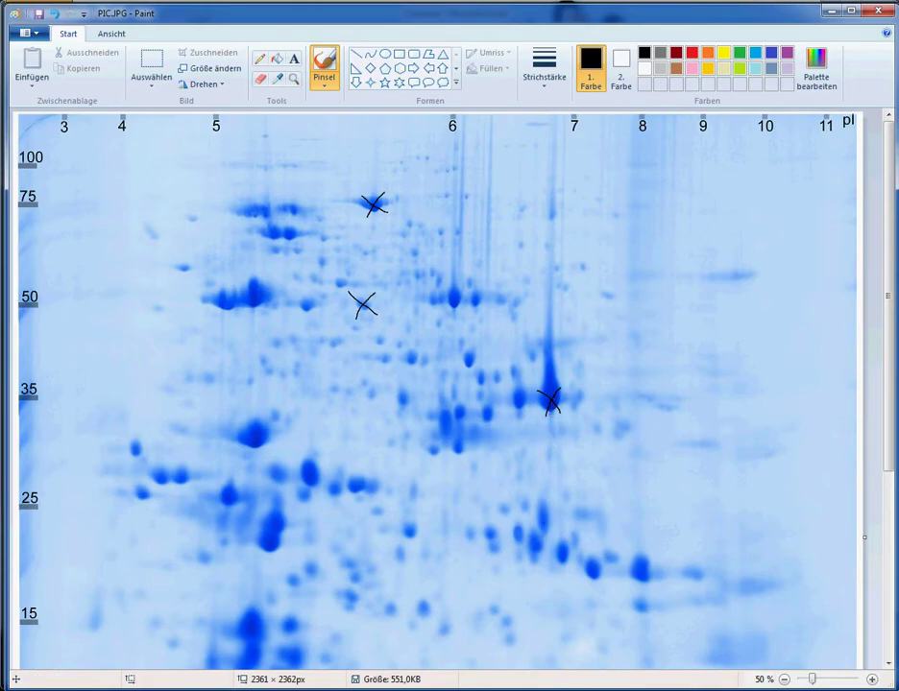
key("alt+Tab")
left_click(74, 206)
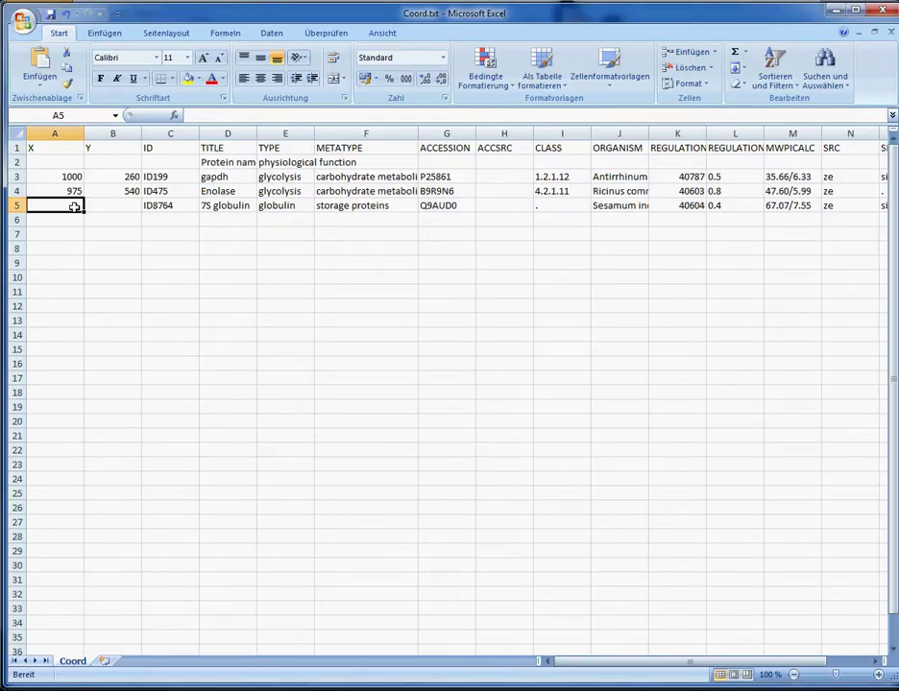
type("1490")
key("Return")
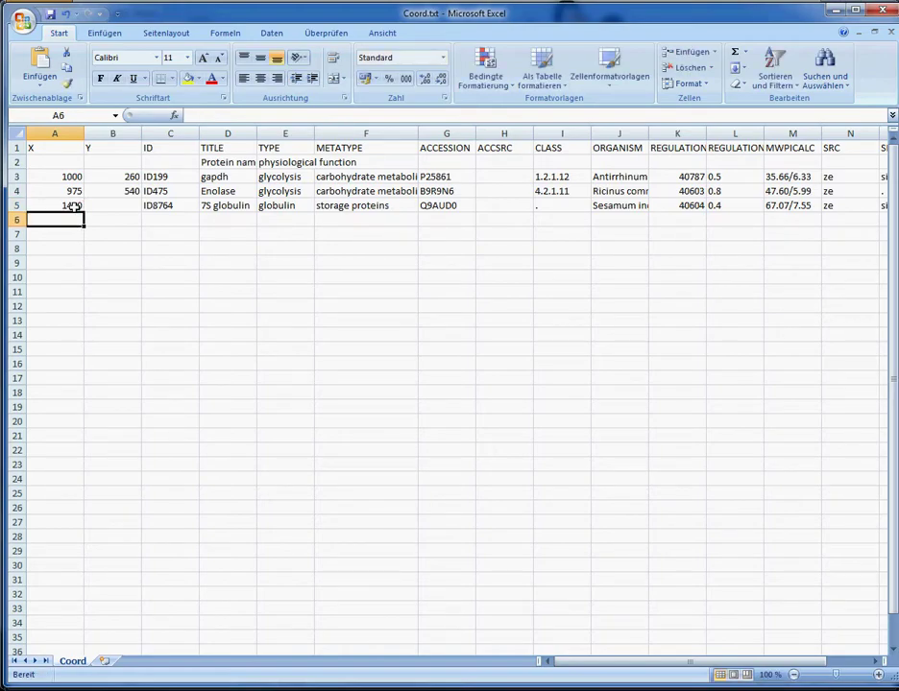
key("Up")
key("Right")
type("802")
key("Return")
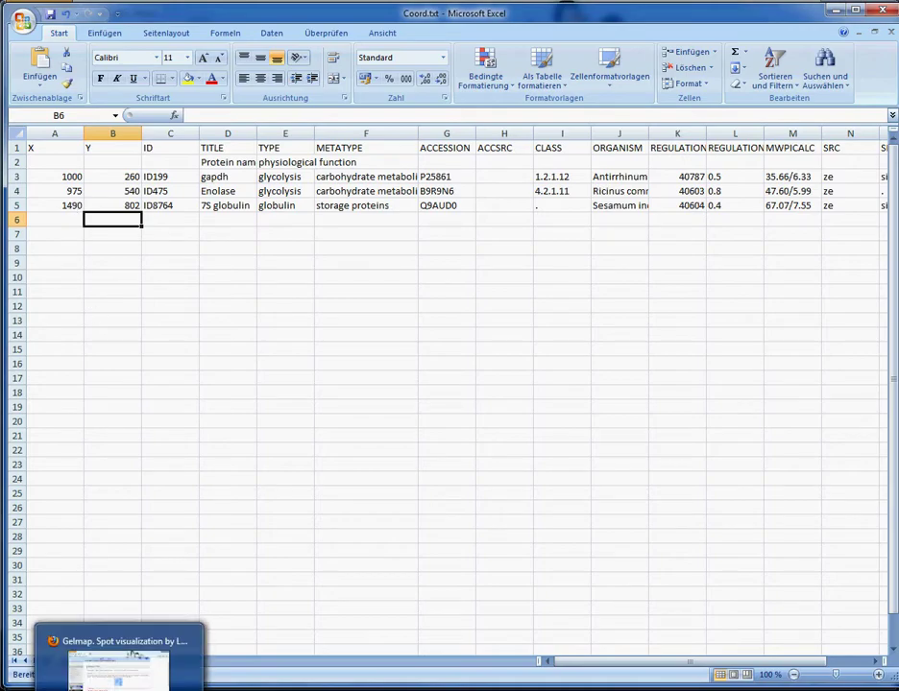
Step: Switch to Firefox, examine the title and project name fields of the new BN-Map form, and view the list of available maps
left_click(119, 667)
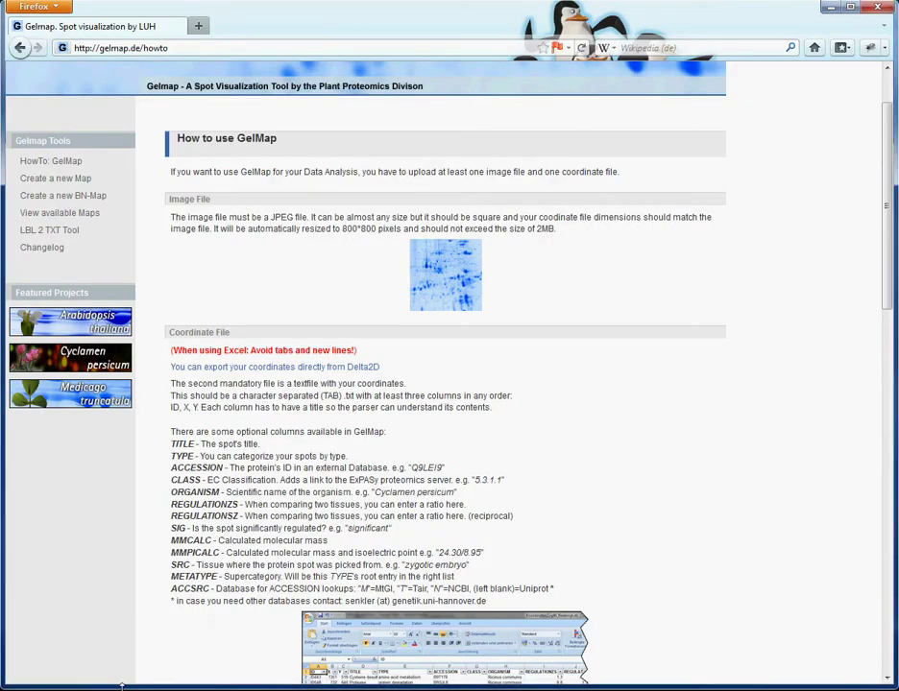
left_click(67, 196)
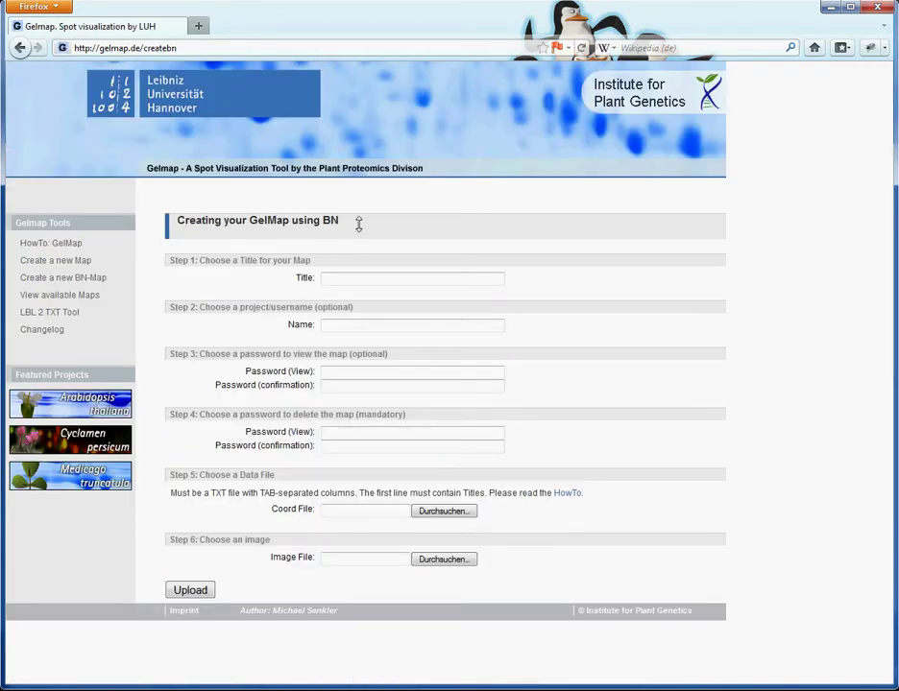
left_click(356, 277)
left_click_drag(171, 260, 315, 261)
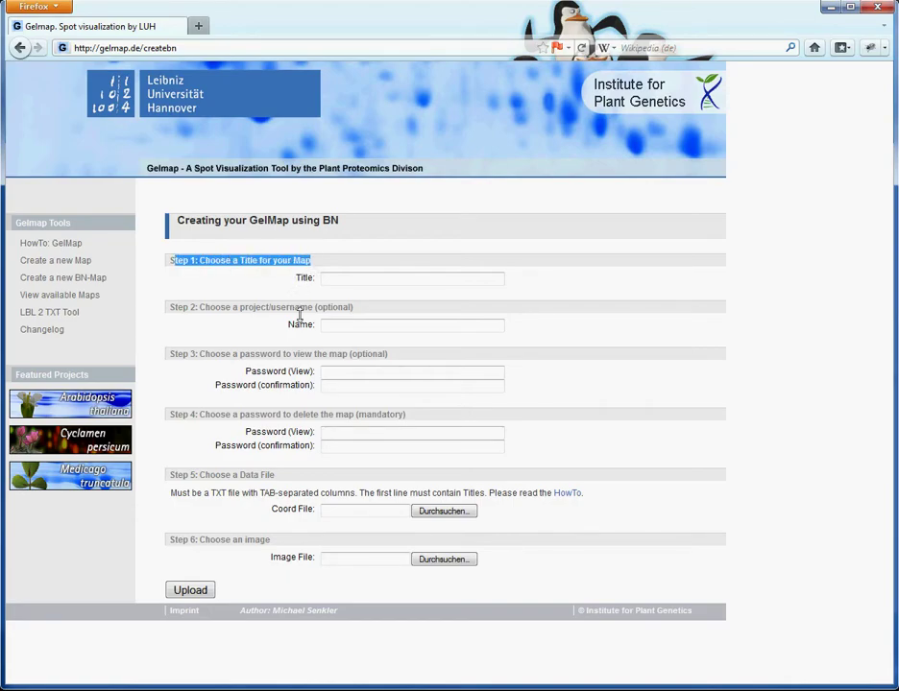
left_click_drag(215, 307, 332, 309)
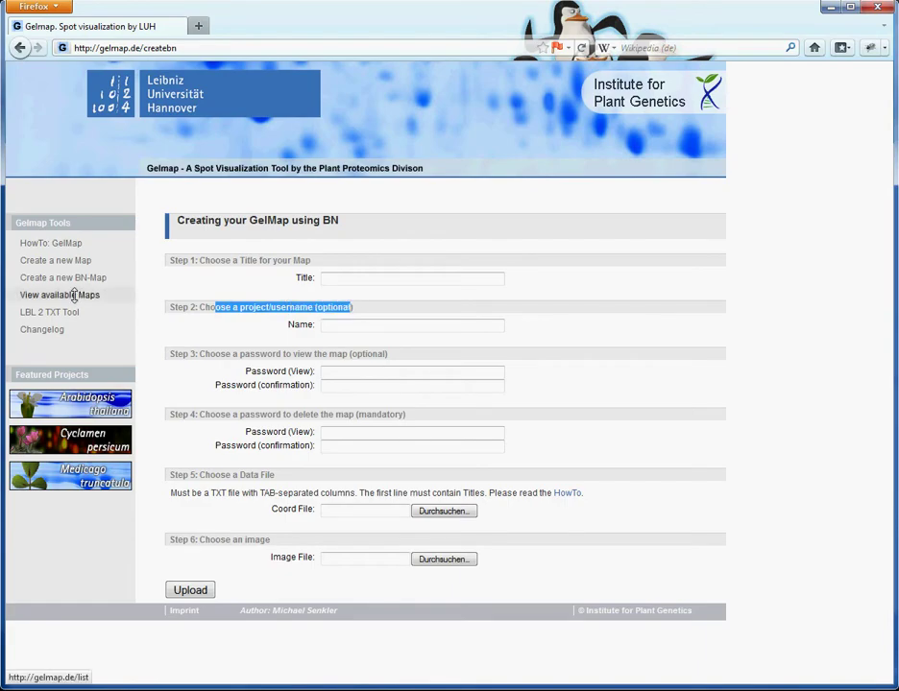
left_click(96, 295)
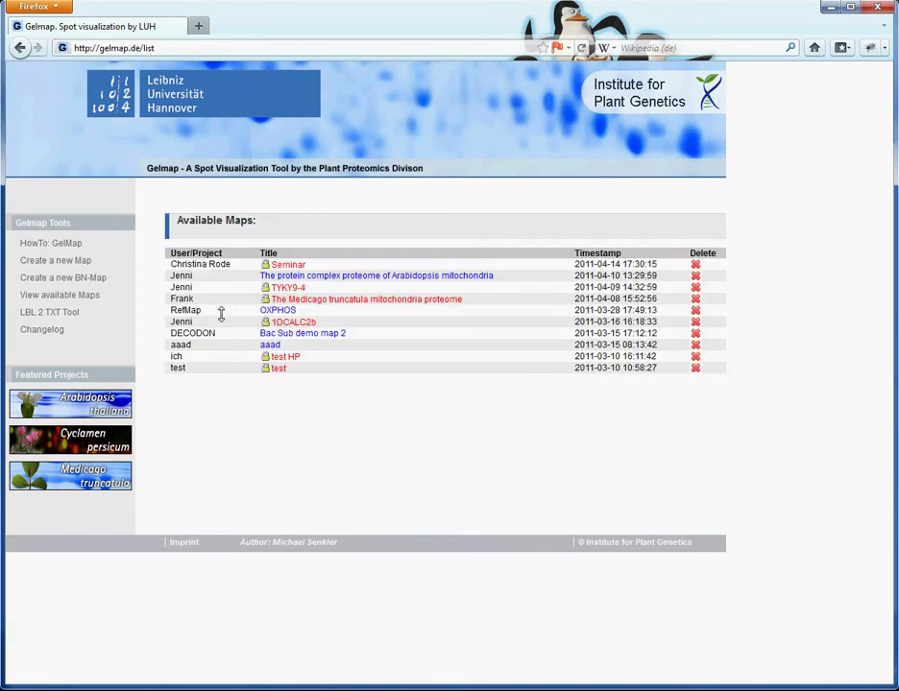
Step: Reopen the form for creating a new BN-Map, title the map video_test and enter the project username
left_click(62, 275)
left_click(344, 278)
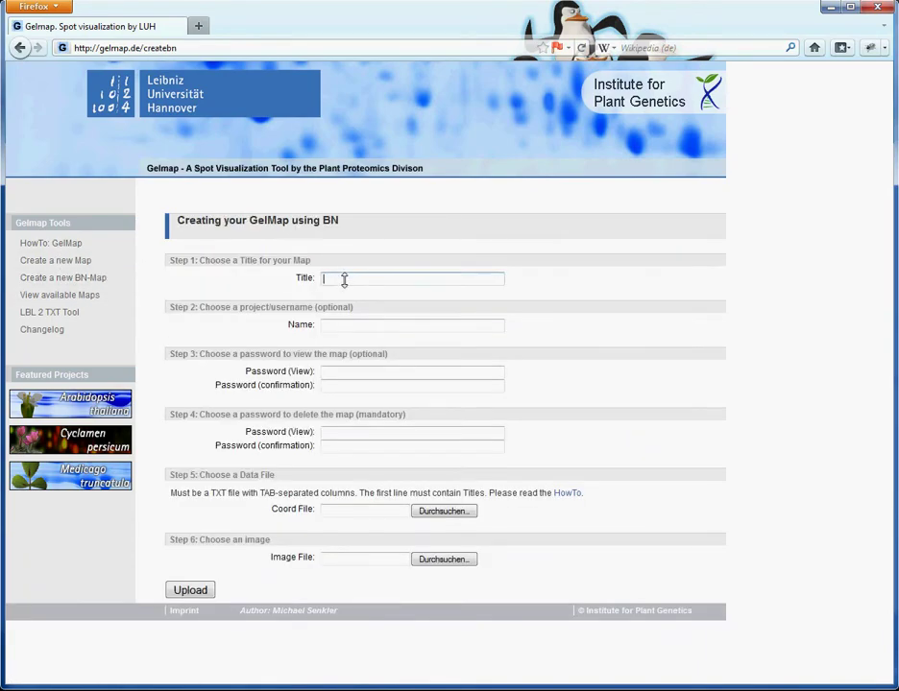
type("video")
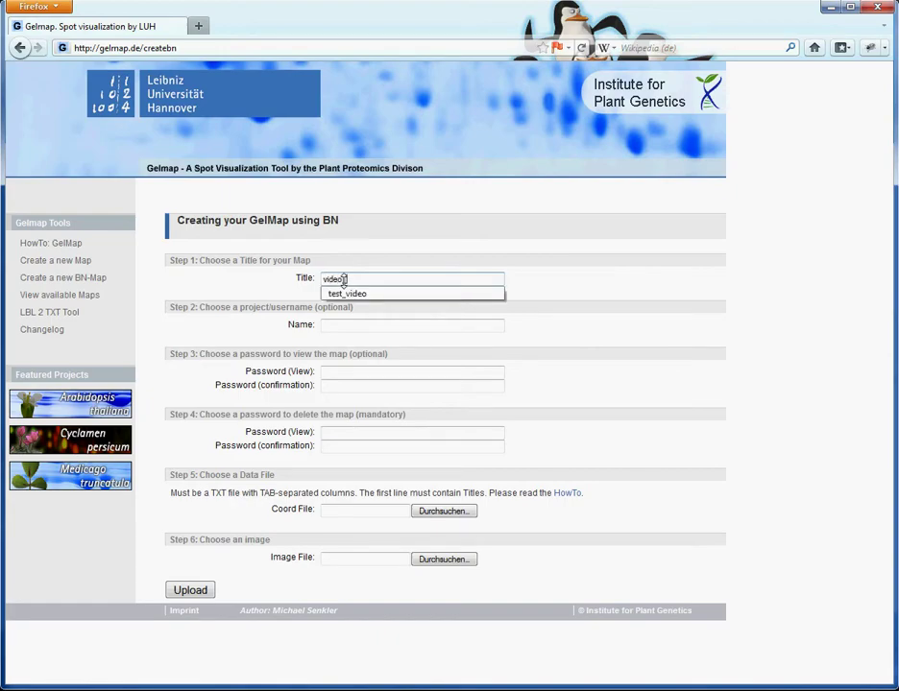
type("title")
left_click(390, 323)
type("micha")
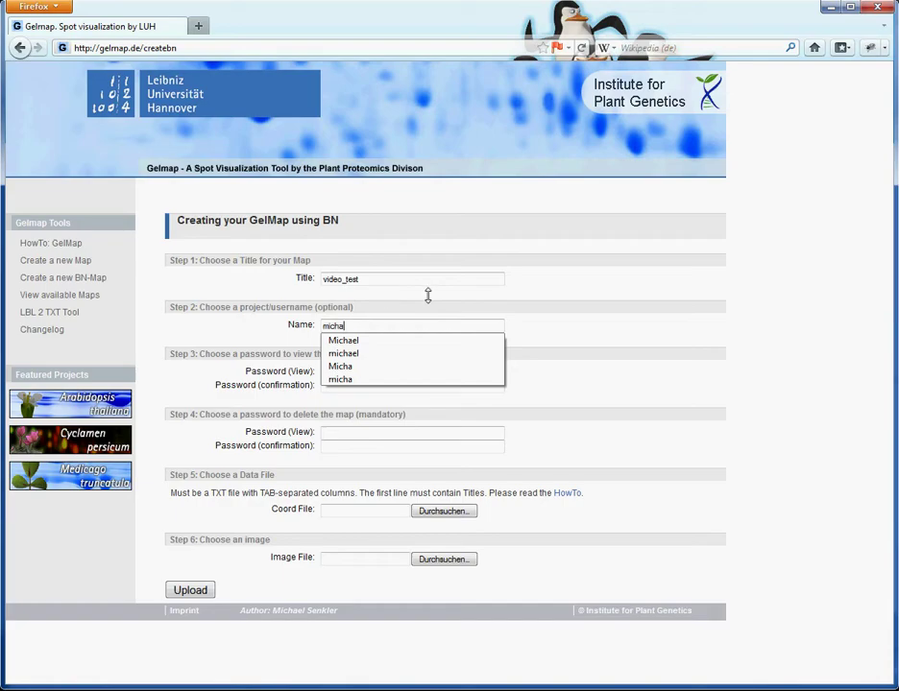
left_click(579, 353)
Step: Fill in and confirm the password for viewing the map and the password for deleting it
left_click(440, 370)
type("•••")
left_click(429, 386)
type("••••••")
left_click(425, 447)
type("•••")
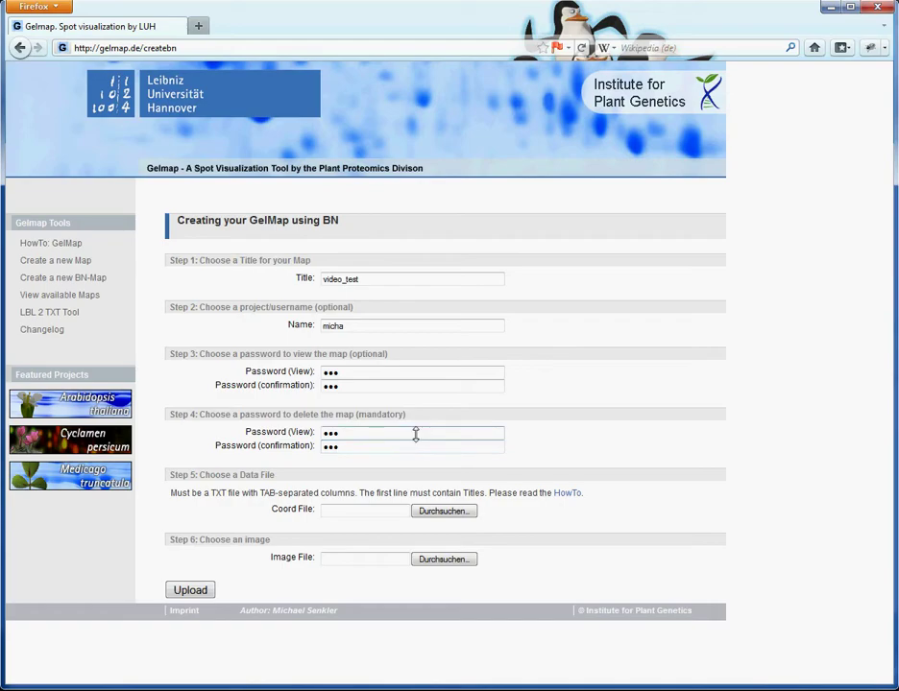
Step: Choose Coord.txt as the coordinate file and PIC.JPG as the image file, and upload them to create the map
left_click(355, 512)
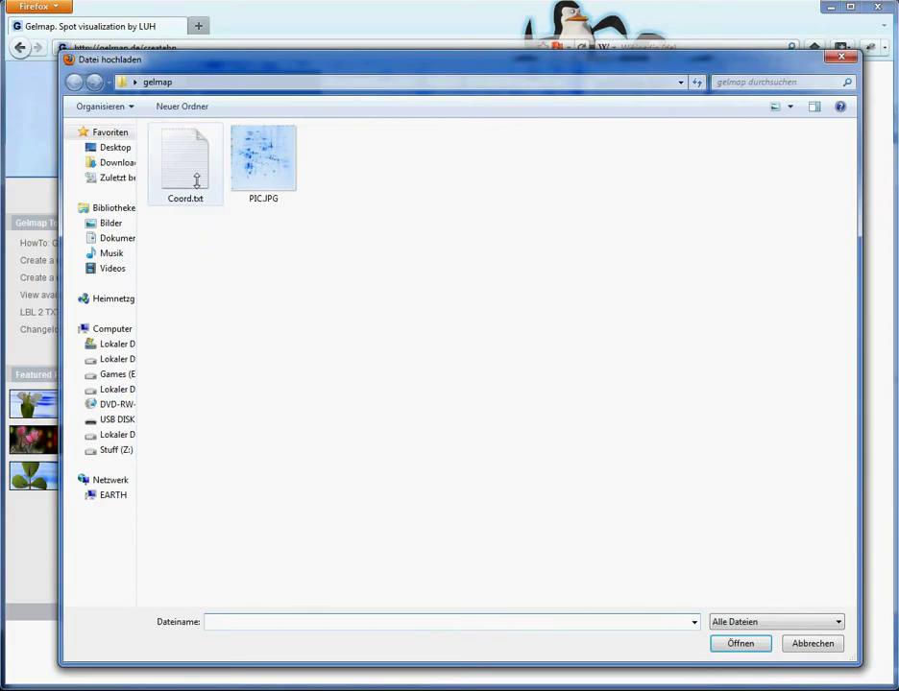
double_click(184, 165)
left_click(353, 558)
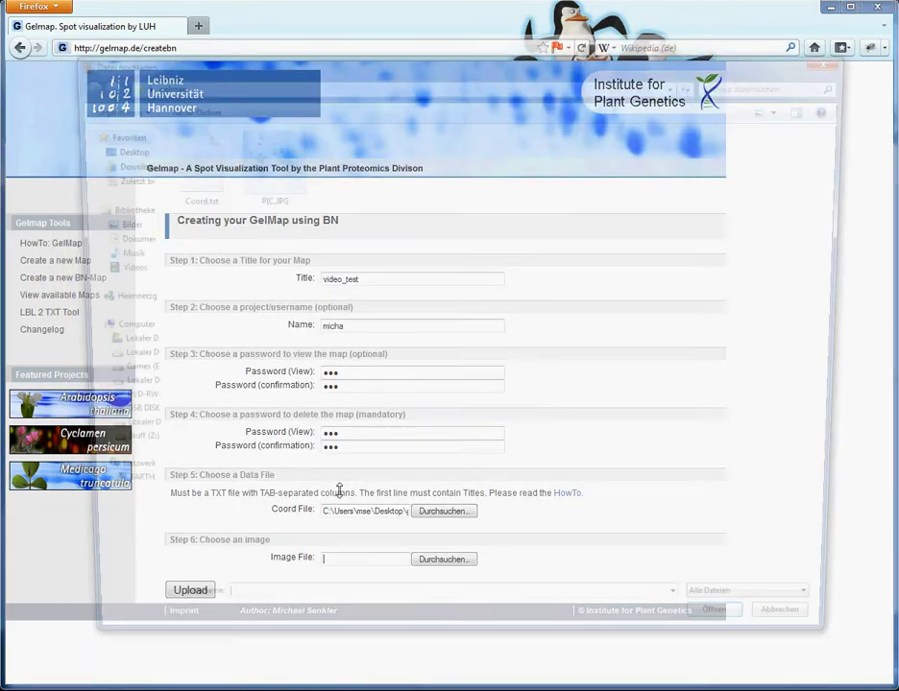
left_click(262, 166)
double_click(262, 165)
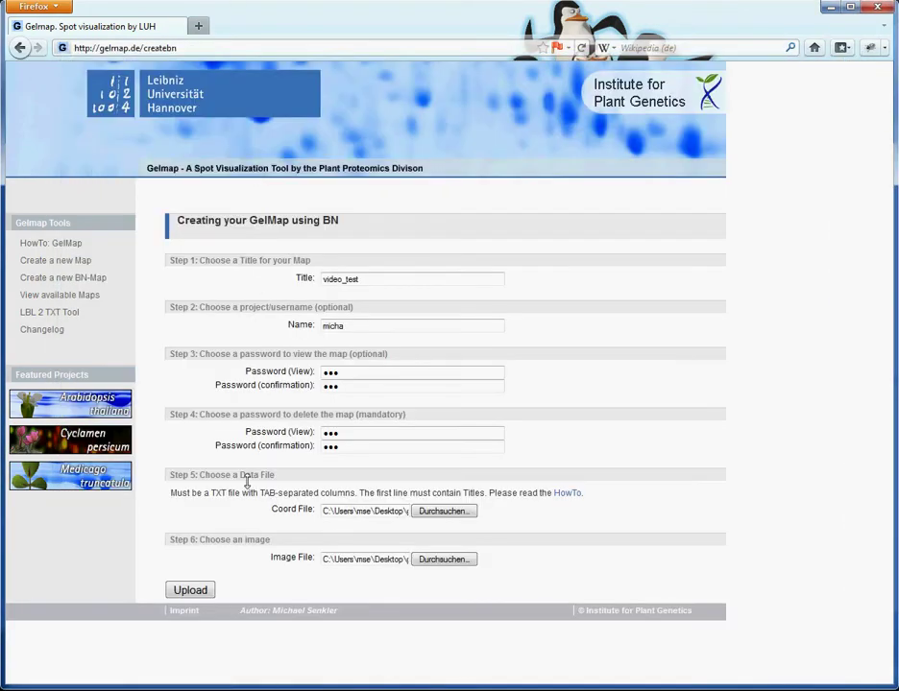
left_click(190, 590)
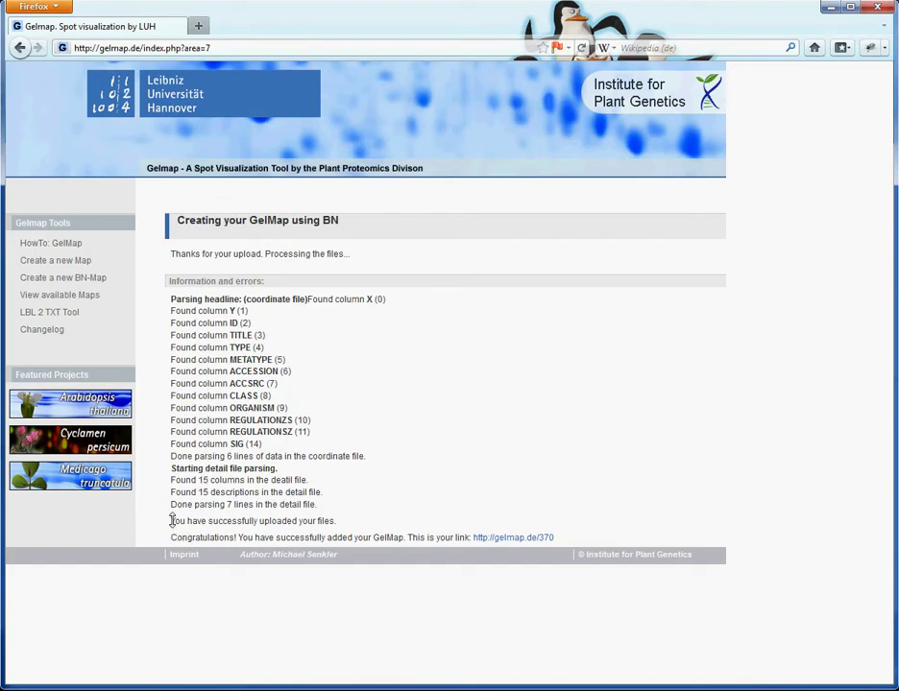
Step: Open the created map from its link, inspect the marked spots and filter the map by glycolysis
left_click_drag(172, 521, 335, 526)
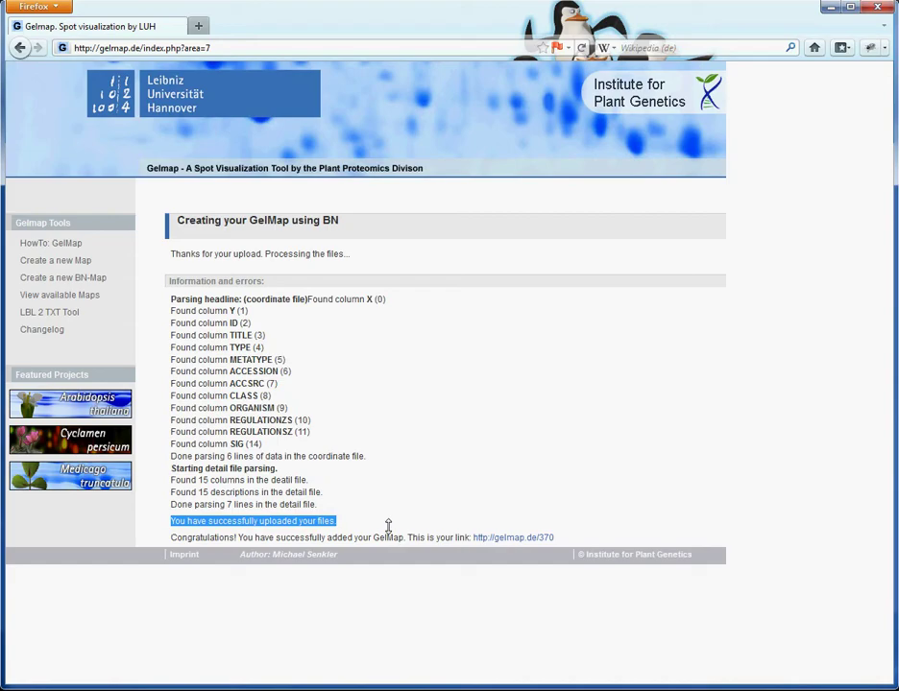
left_click(513, 537)
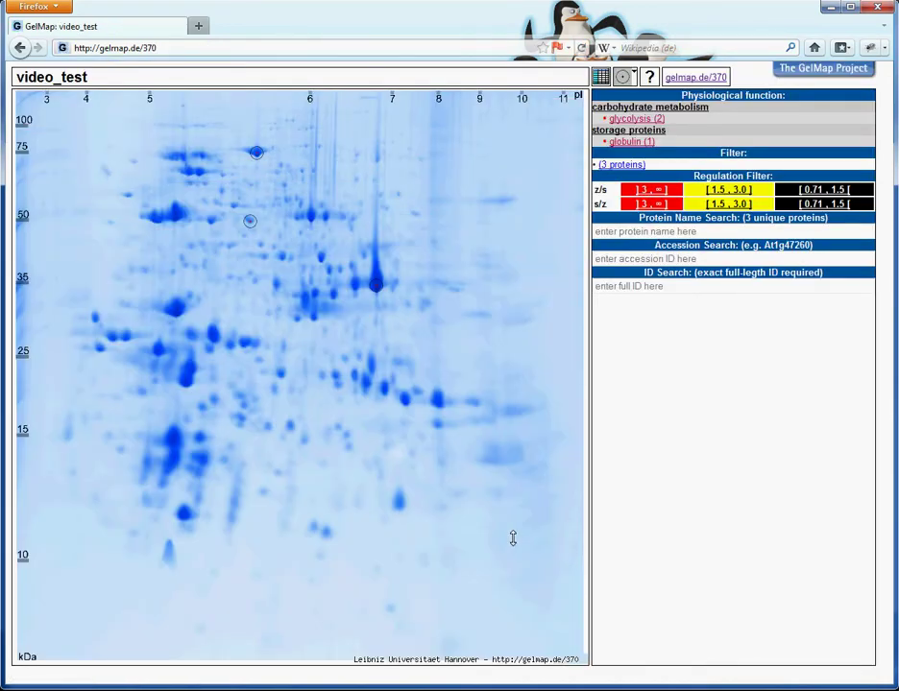
mouse_move(256, 153)
mouse_move(376, 284)
left_click(641, 117)
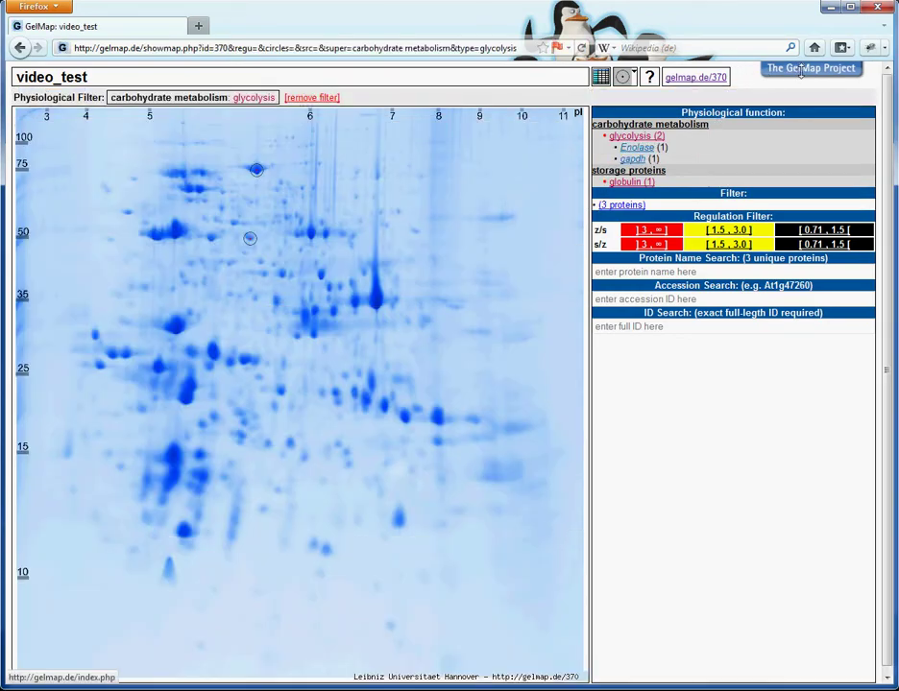
Step: Return to the GelMap project home page and open the programmer's profile page
left_click(799, 70)
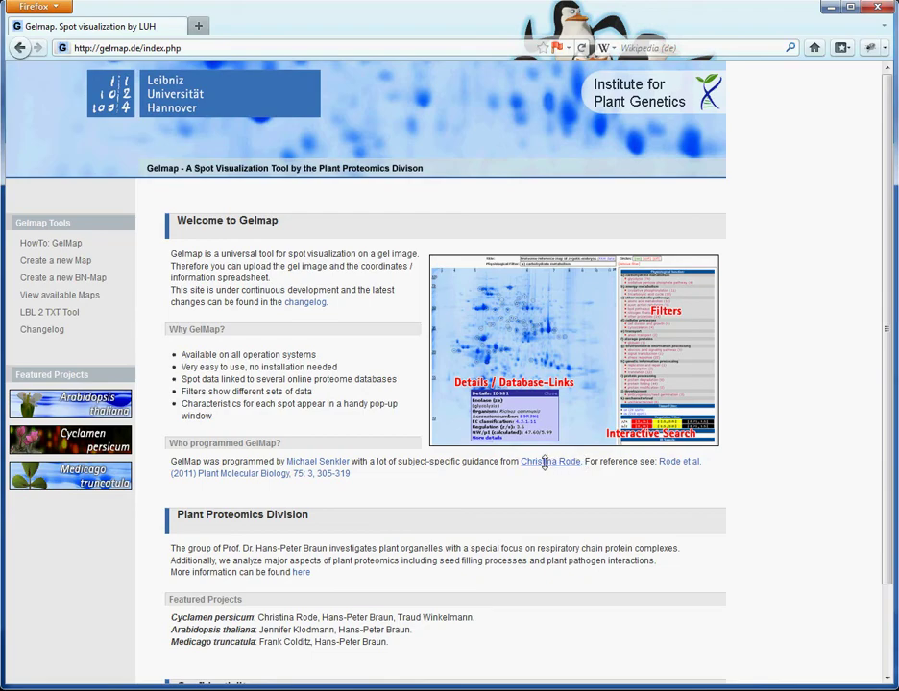
left_click(344, 462)
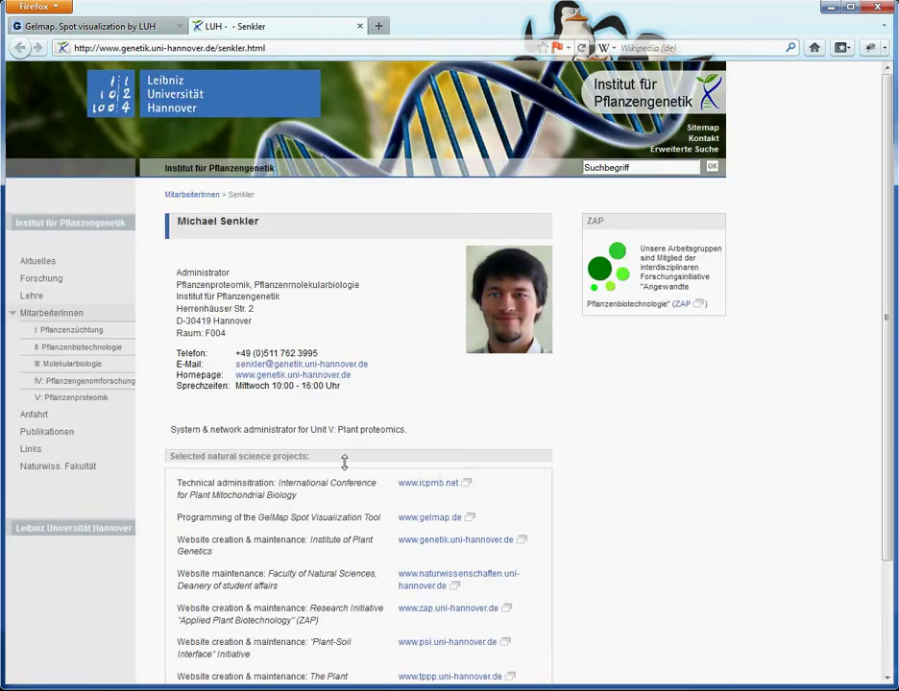